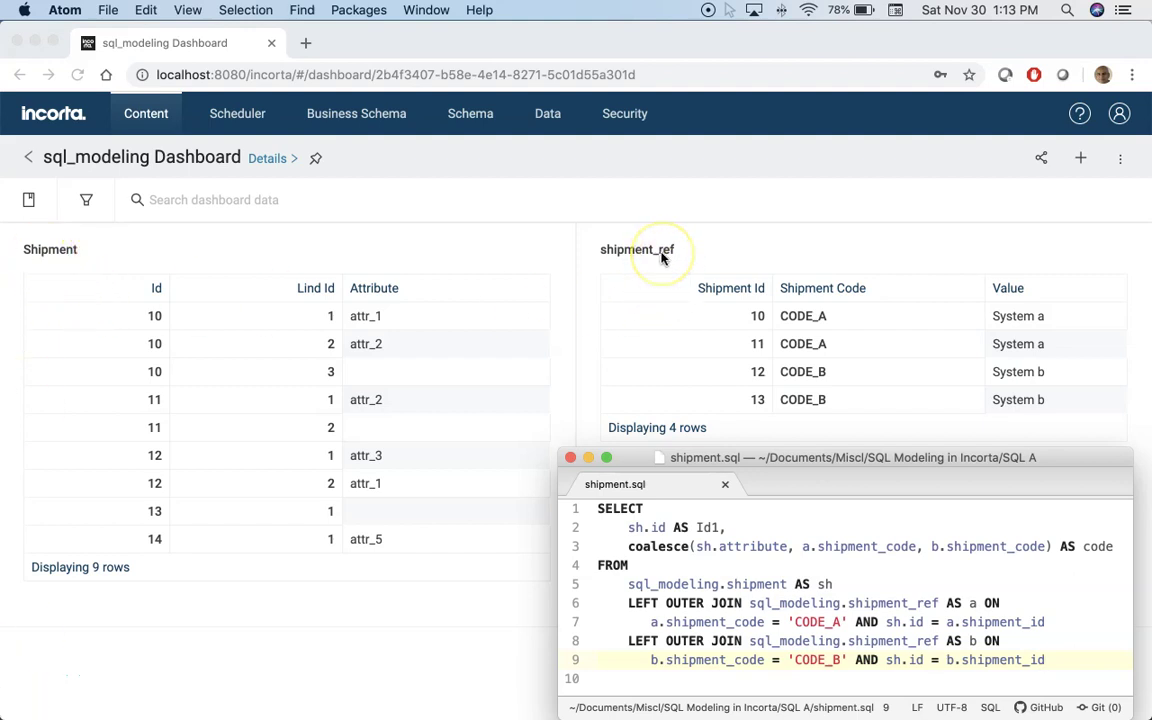
Step: Review the shipment SQL query's coalesce line and its two shipment_ref join conditions
left_click(755, 511)
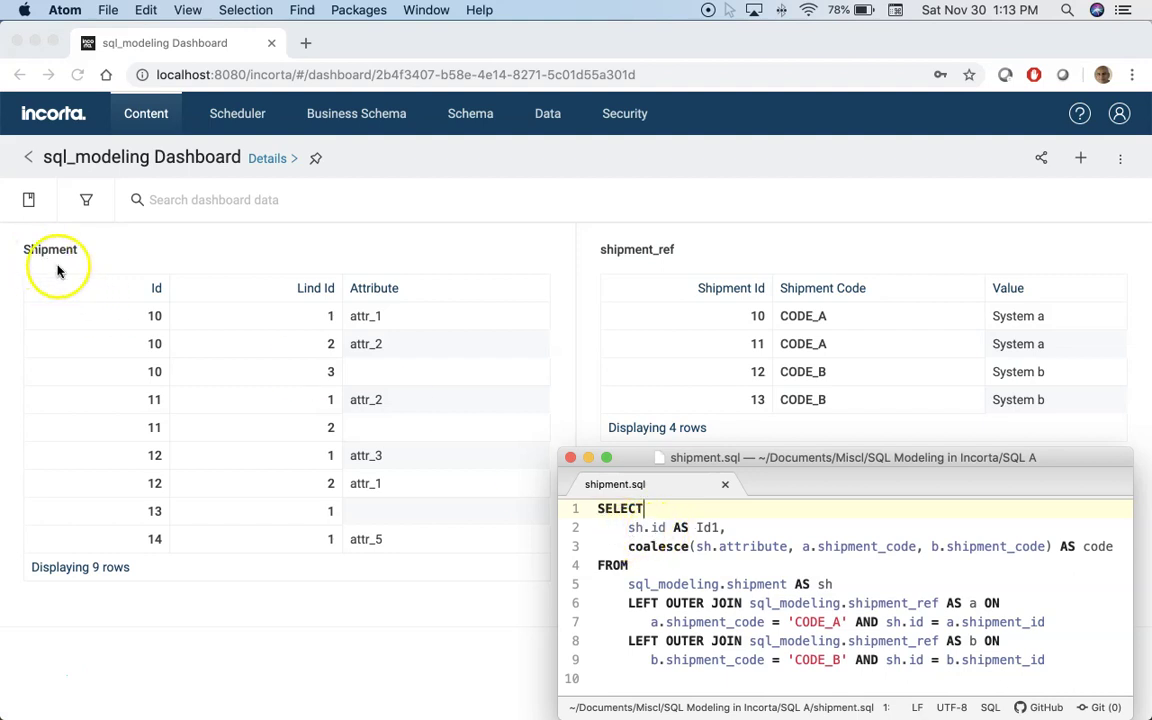
double_click(653, 547)
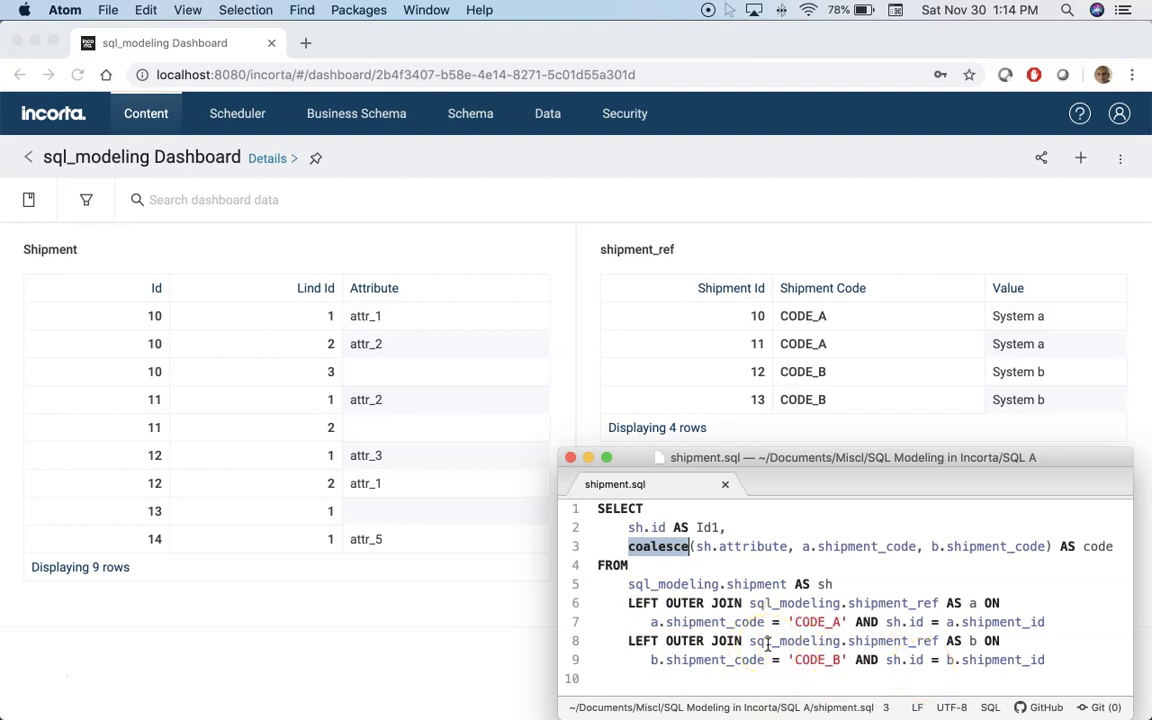
left_click(1054, 584)
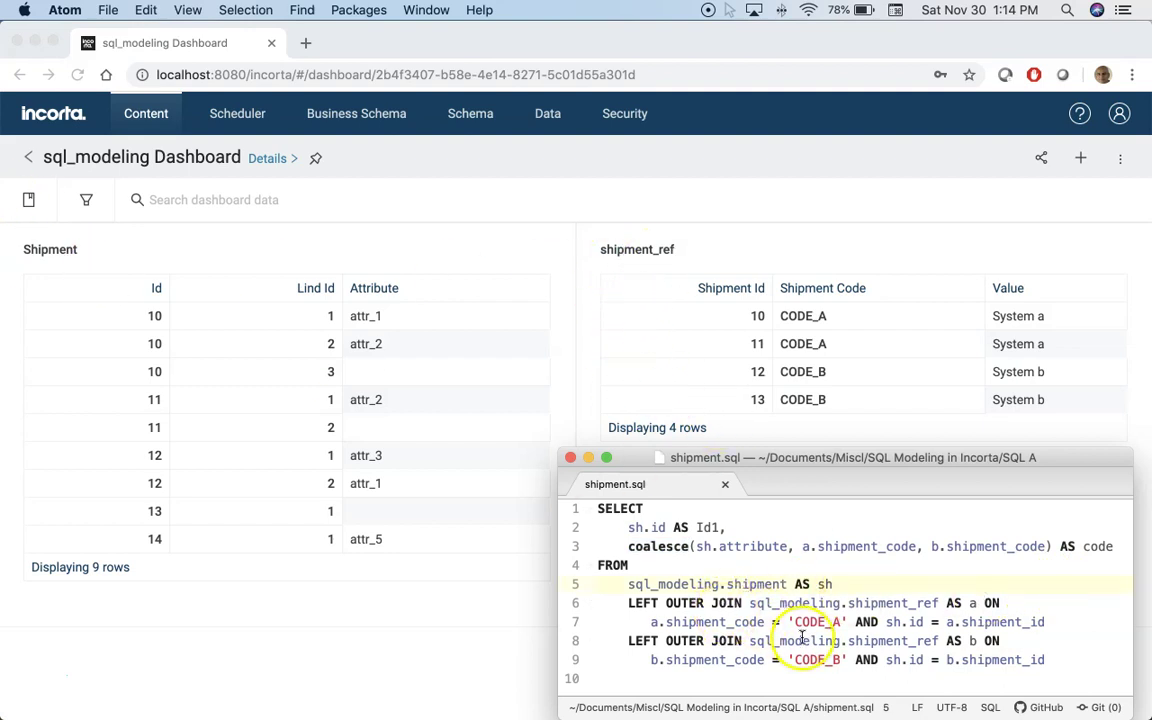
double_click(862, 603)
left_click(874, 641)
double_click(874, 641)
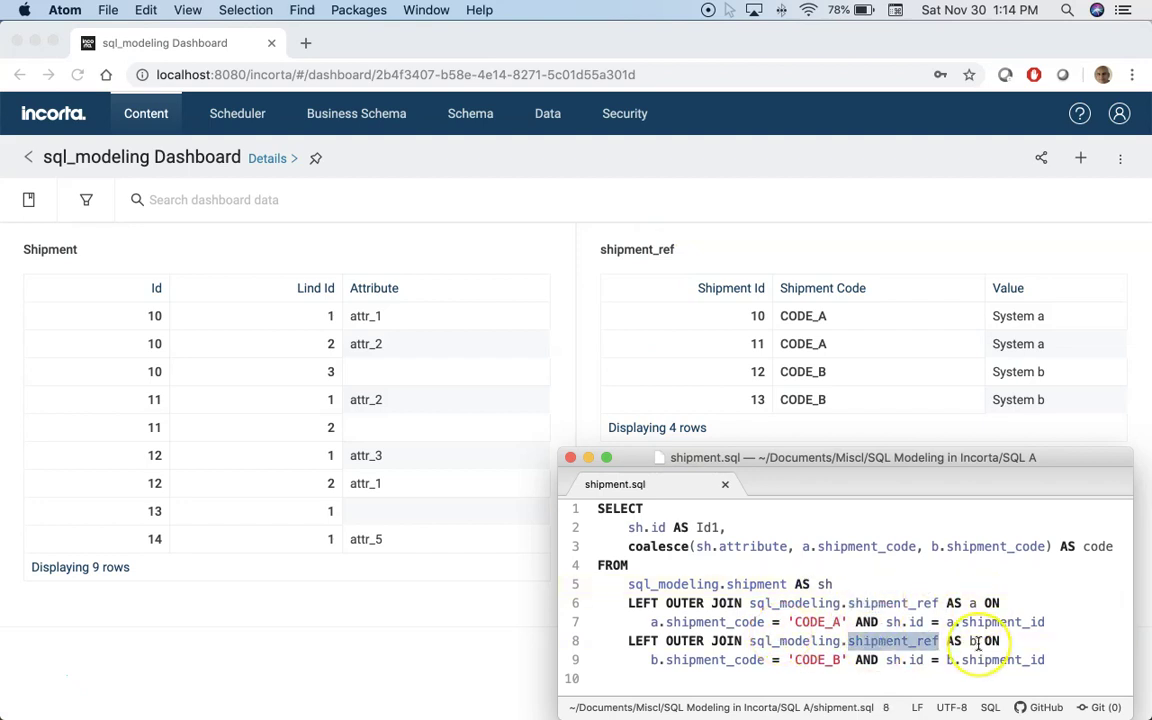
left_click_drag(650, 622, 1050, 622)
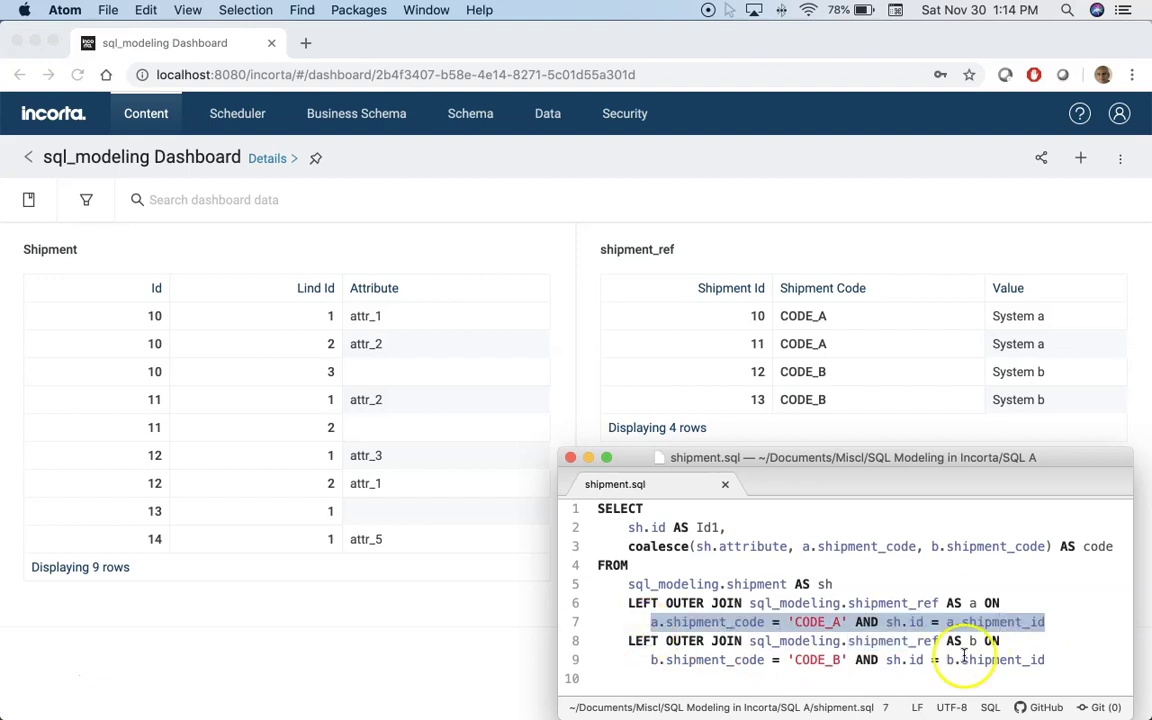
left_click(690, 660)
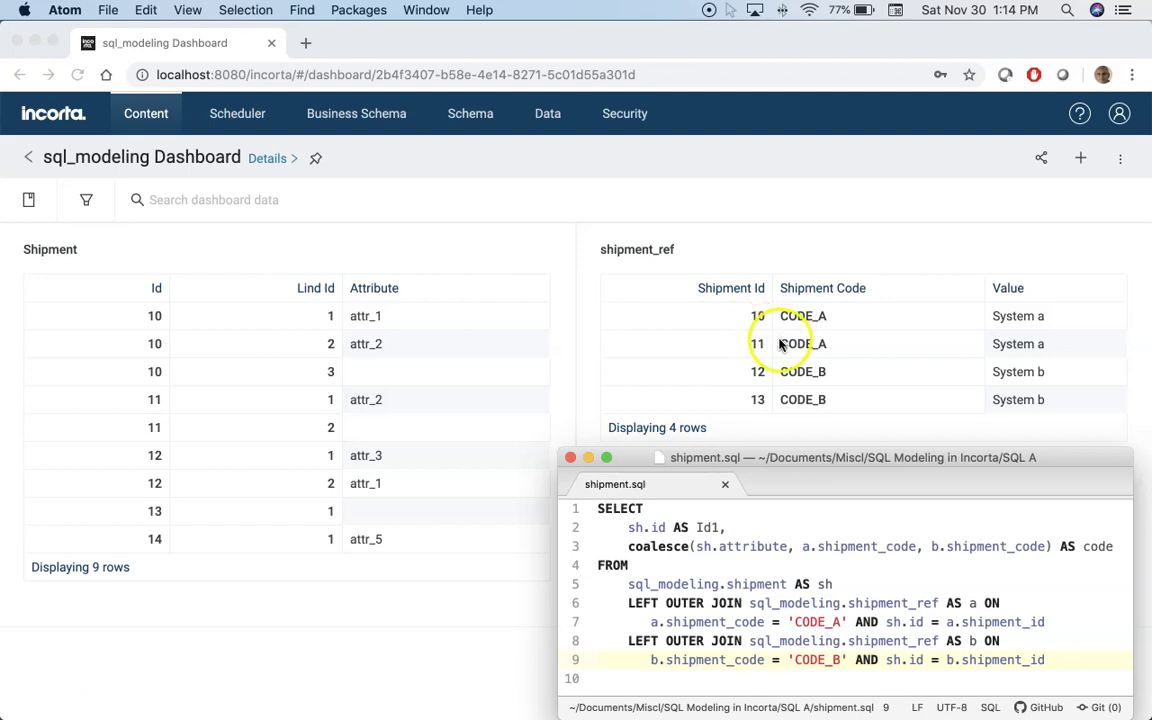
left_click(1078, 665)
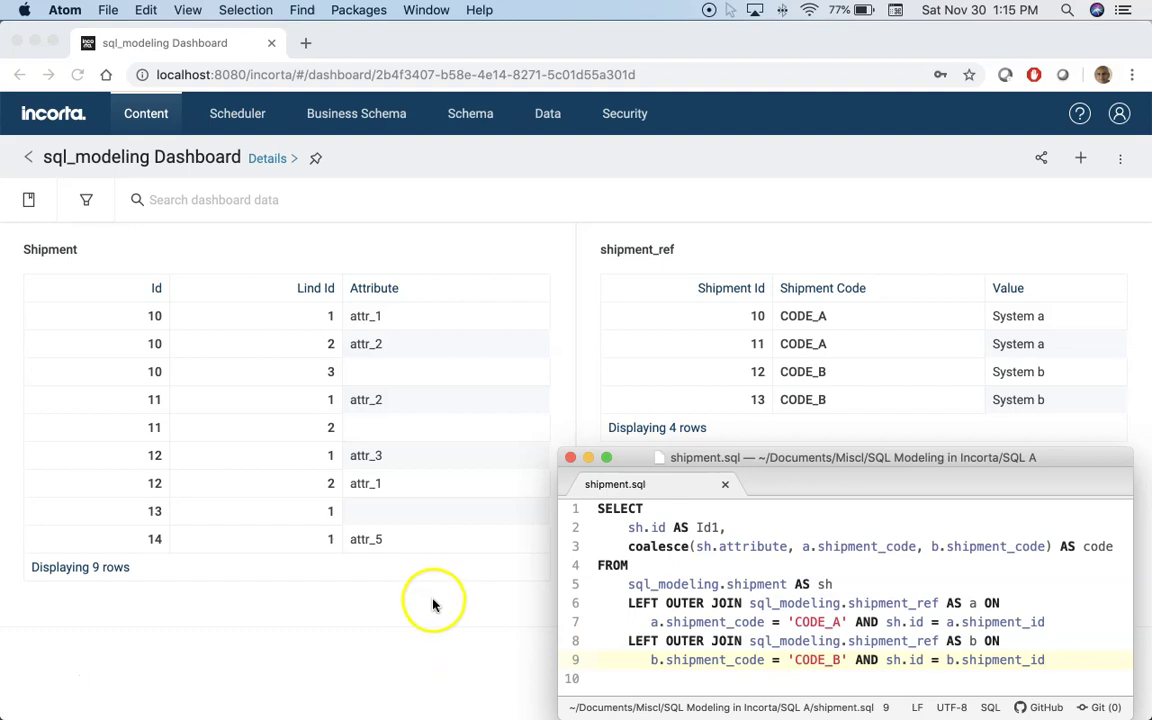
Step: Open the Incorta Schema area in a new tab and open the sql_modeling schema
left_click(432, 607)
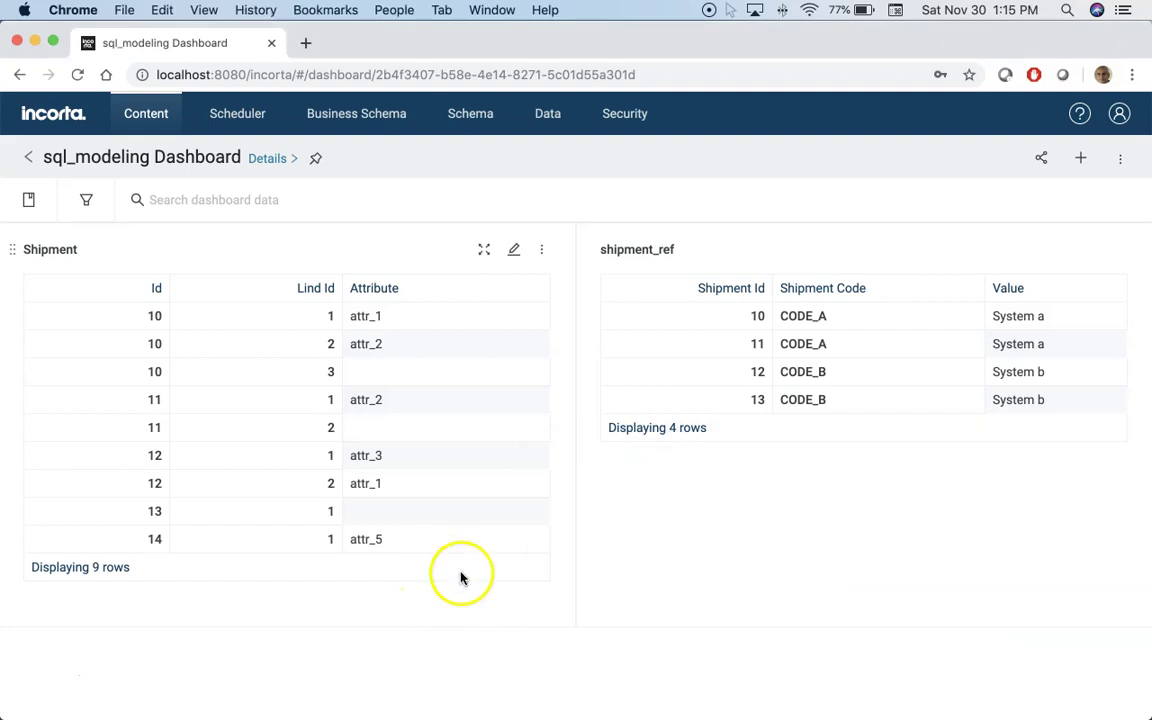
left_click(466, 118, "super")
left_click(379, 44)
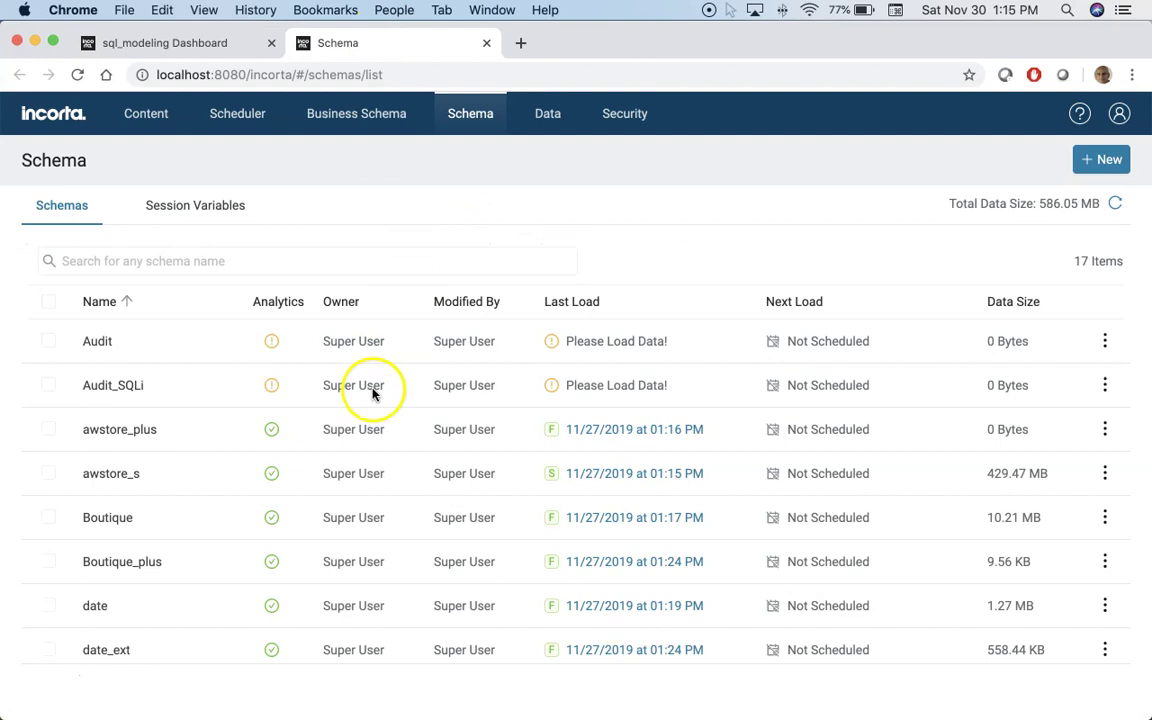
scroll(347, 386, "down", 5)
left_click(145, 641)
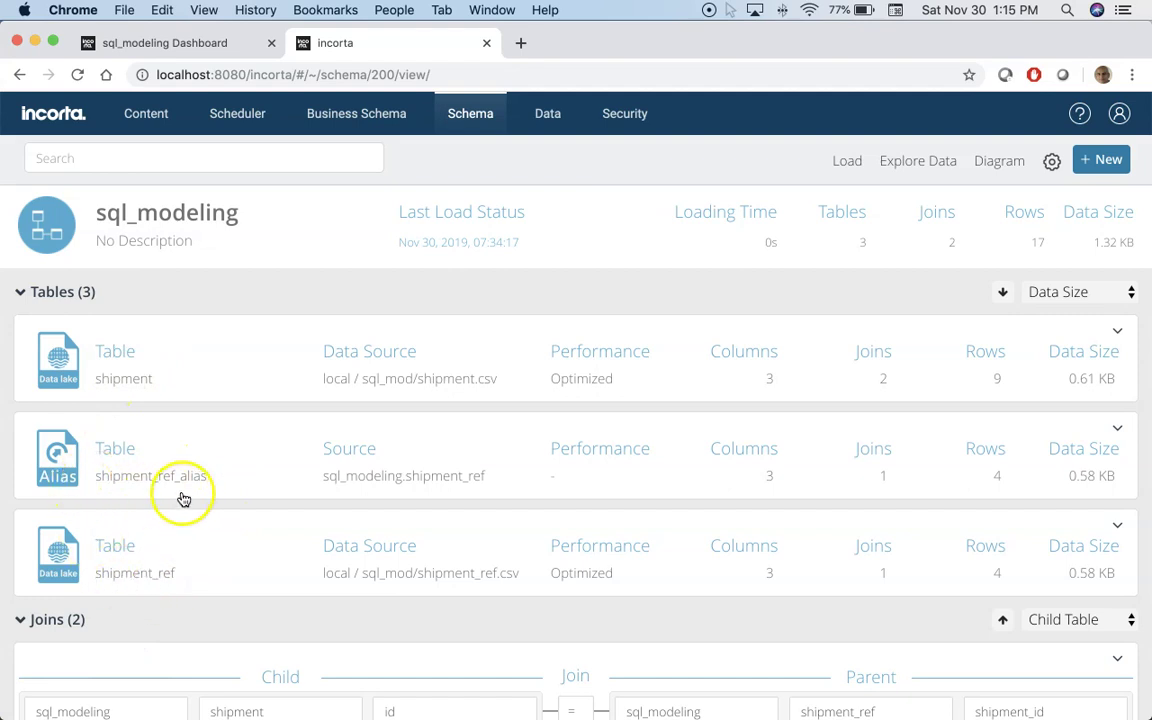
Step: Start a new Alias table from the New menu, then cancel it
left_click(134, 575)
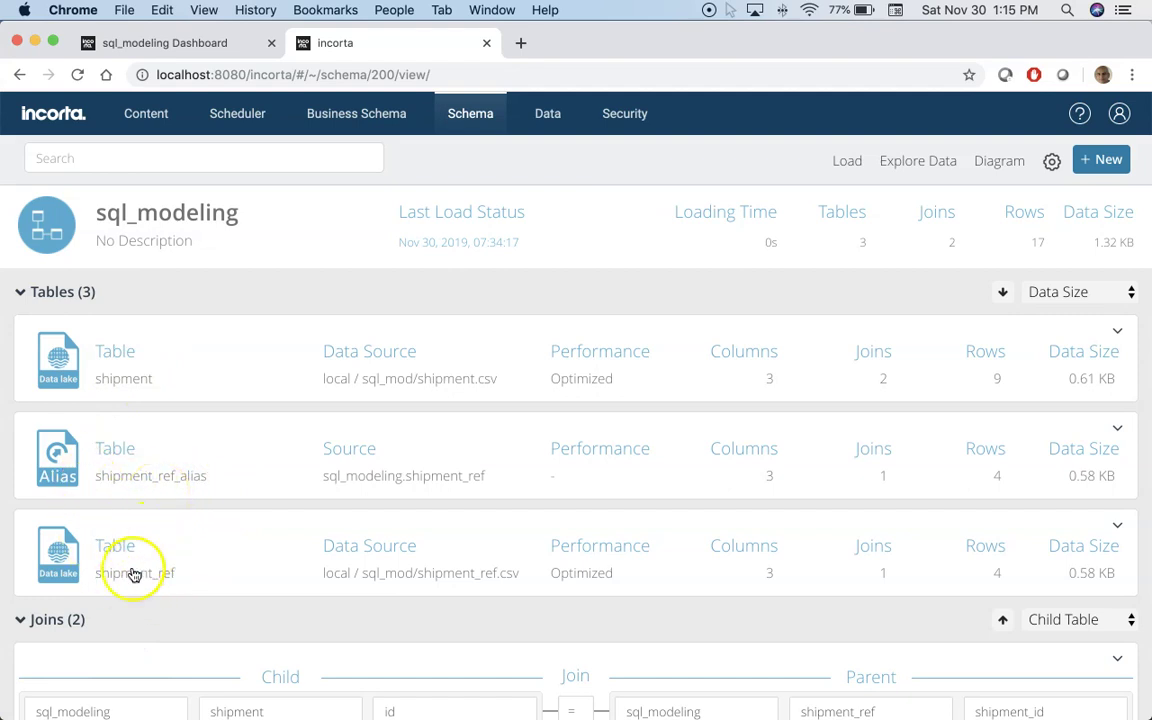
left_click(1101, 160)
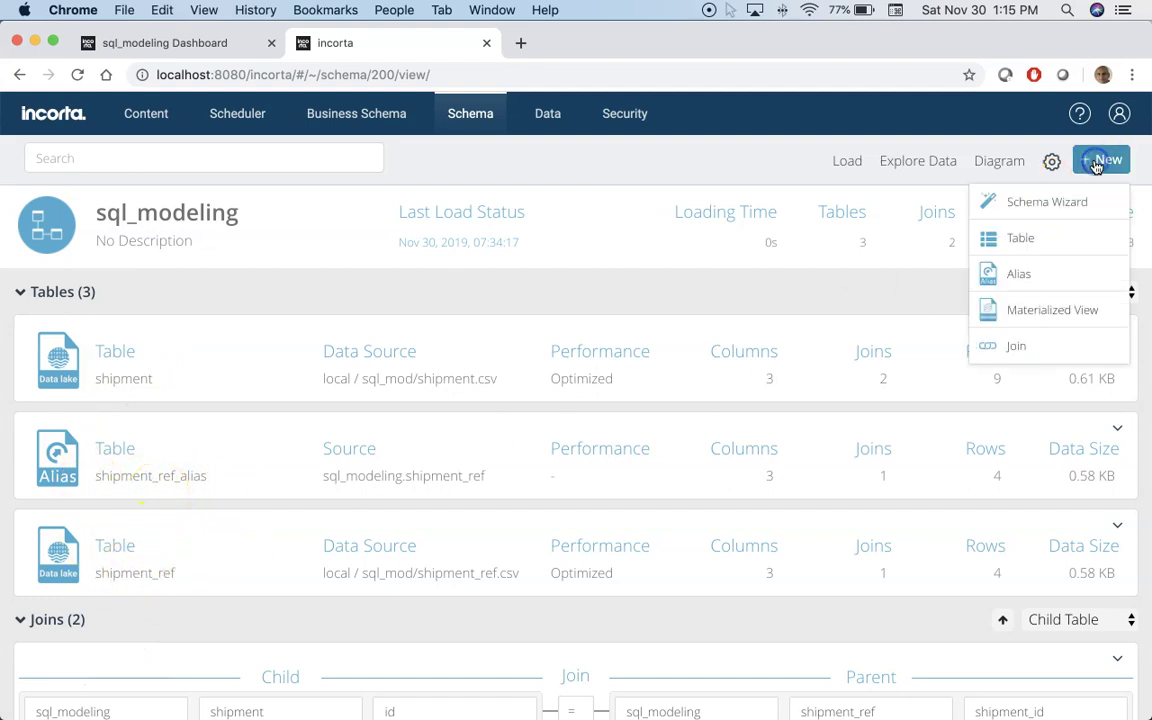
left_click(1020, 272)
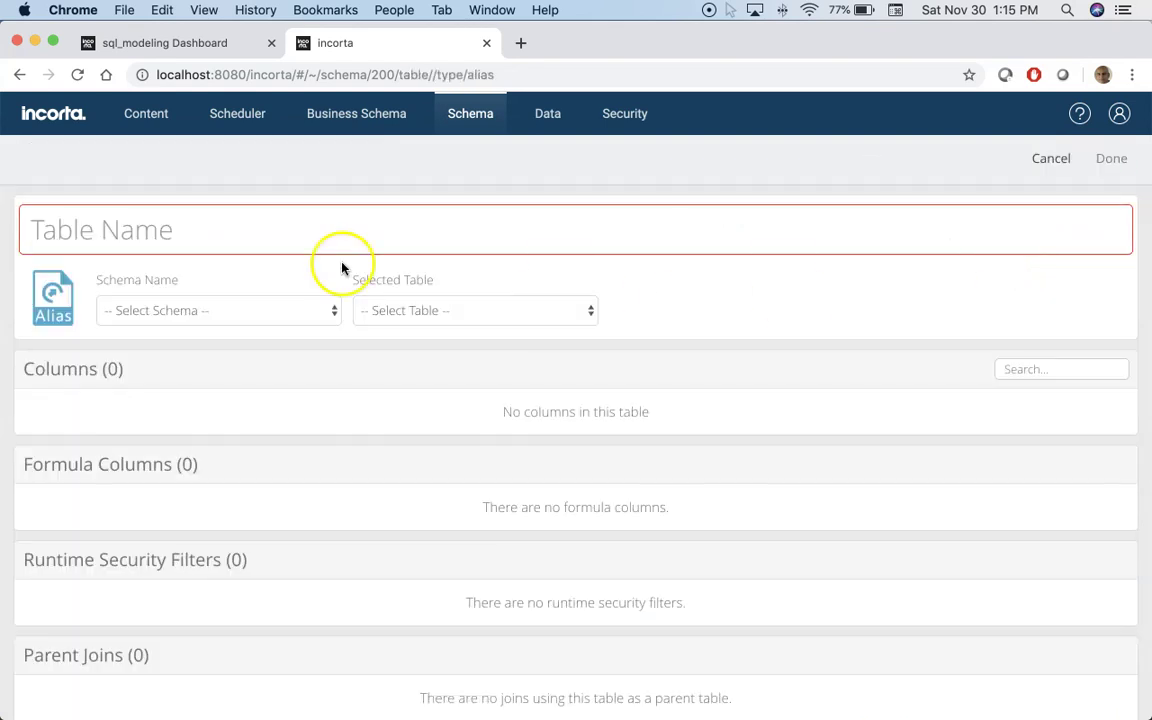
left_click(1050, 159)
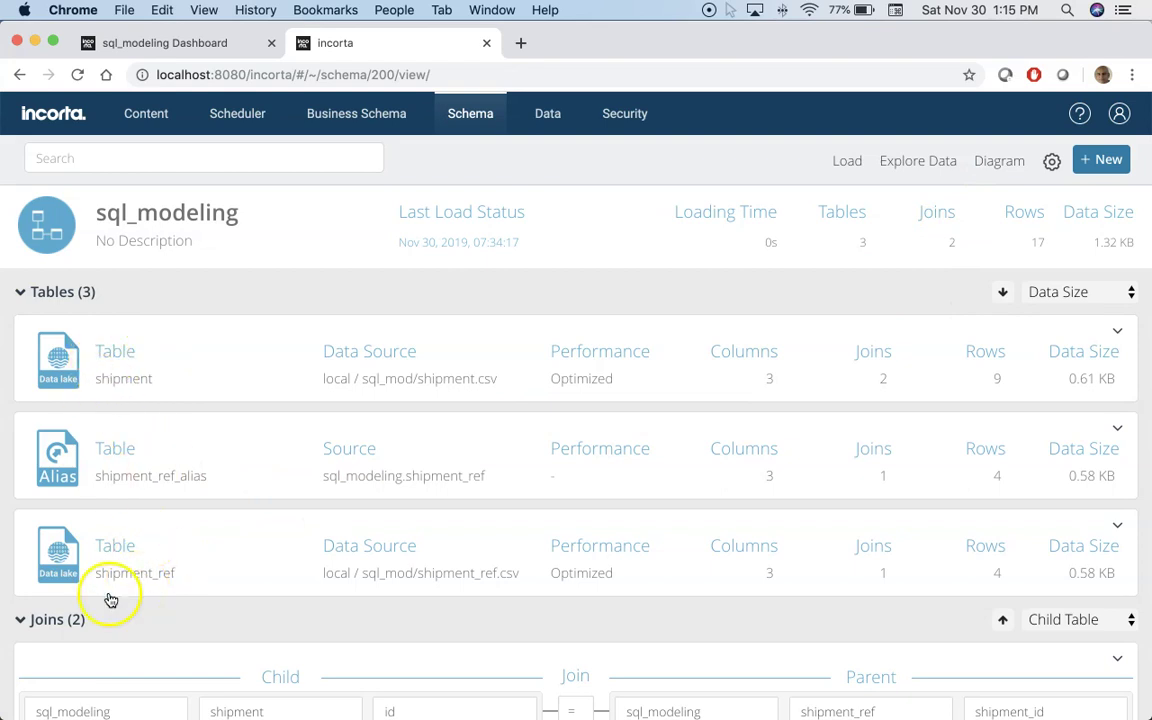
Step: Open the shipment table and inspect its child joins to shipment_ref and shipment_ref_alias
left_click(112, 376)
scroll(862, 309, "down", 10)
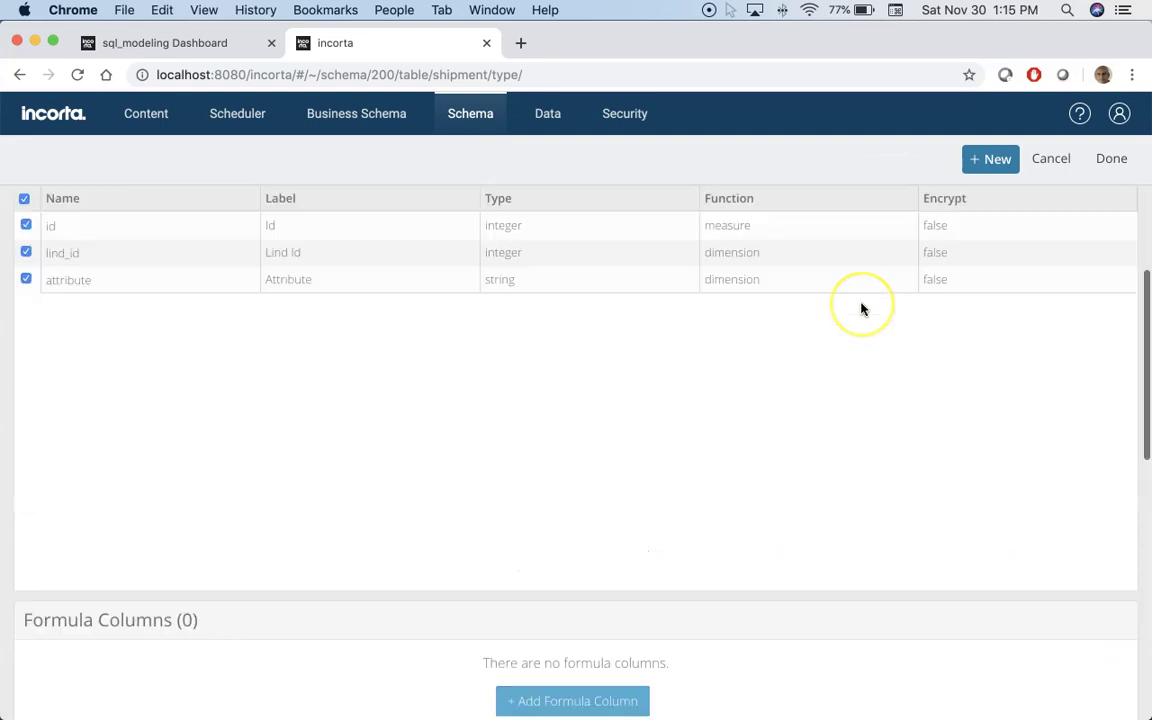
scroll(862, 309, "down", 3)
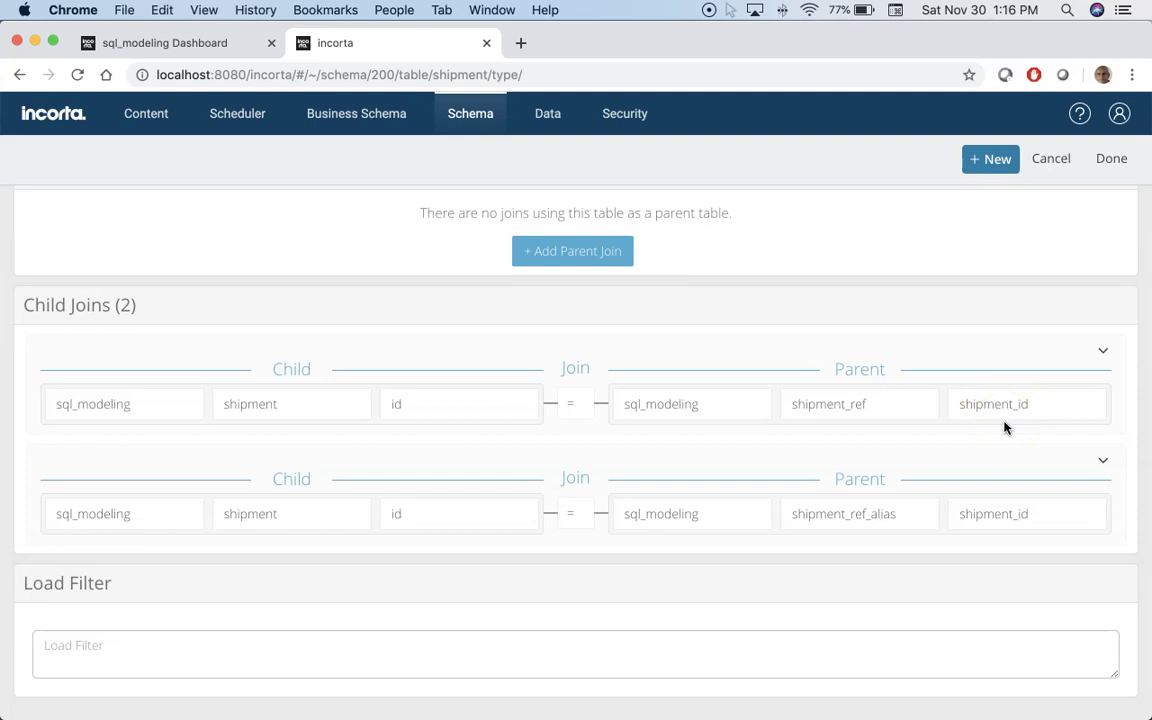
left_click(1100, 350)
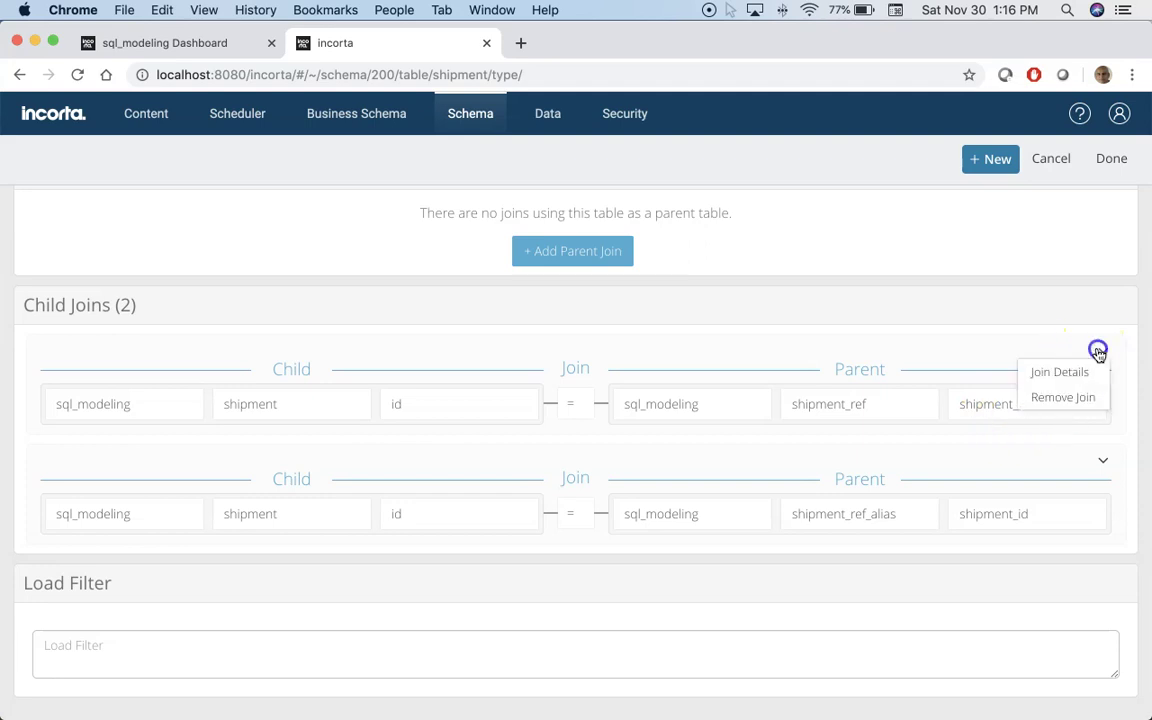
left_click(1062, 372)
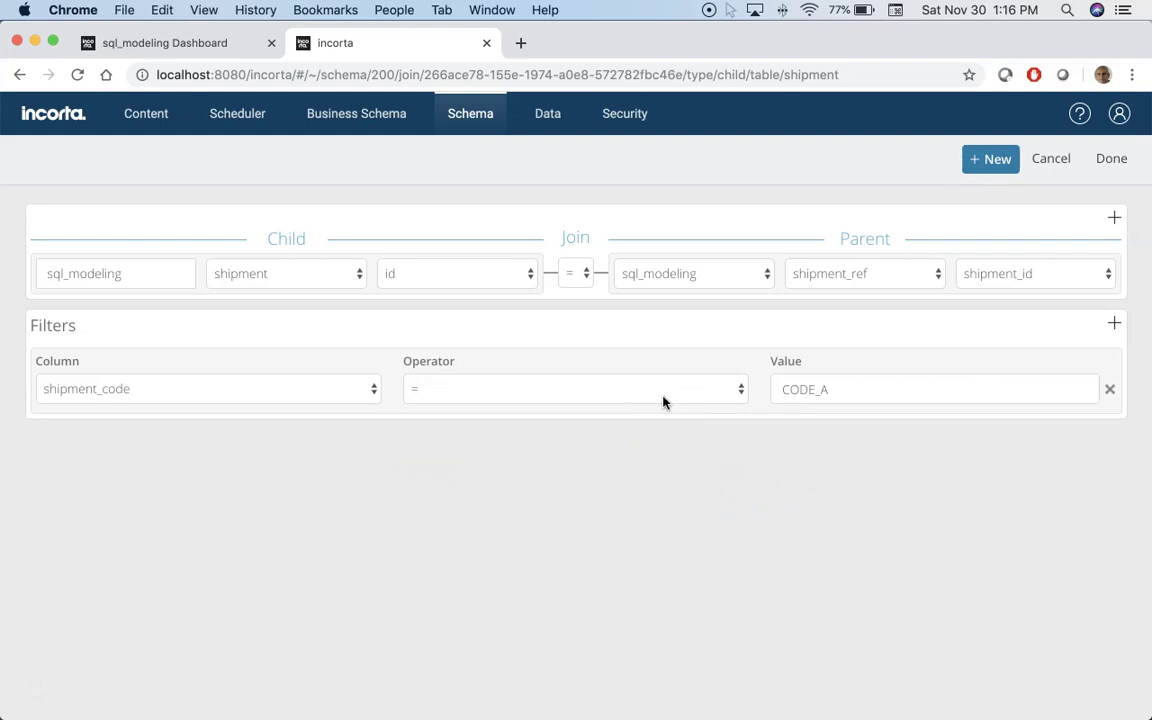
key("super+Tab")
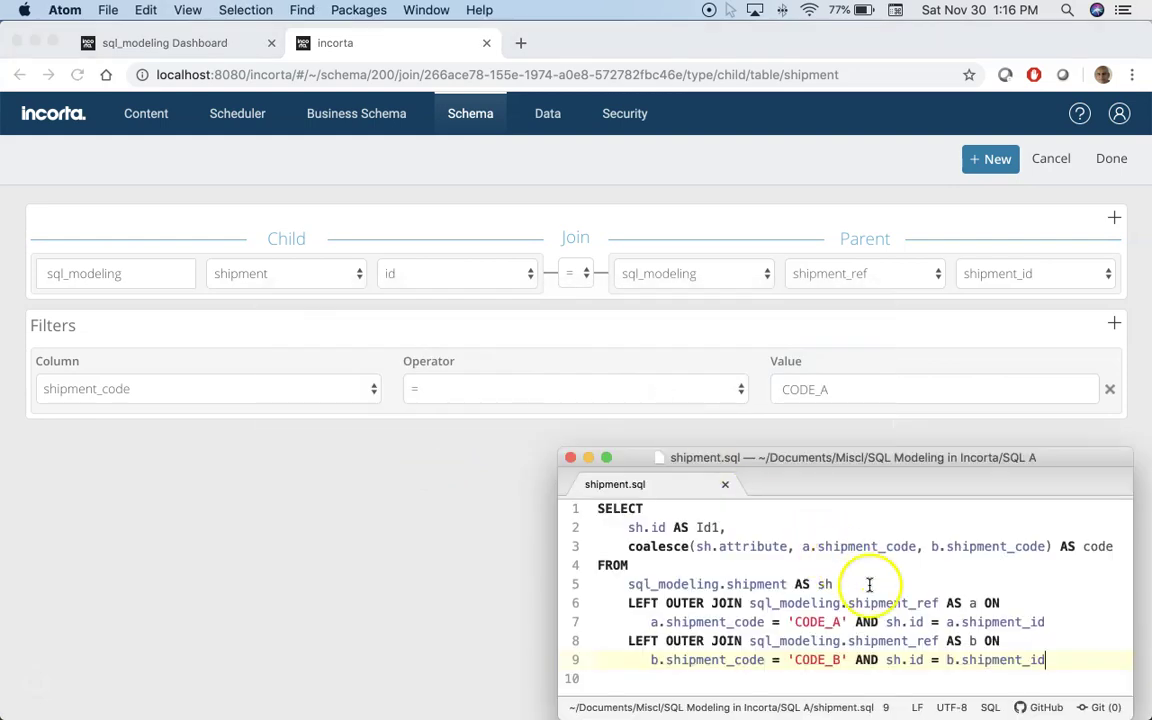
double_click(815, 622)
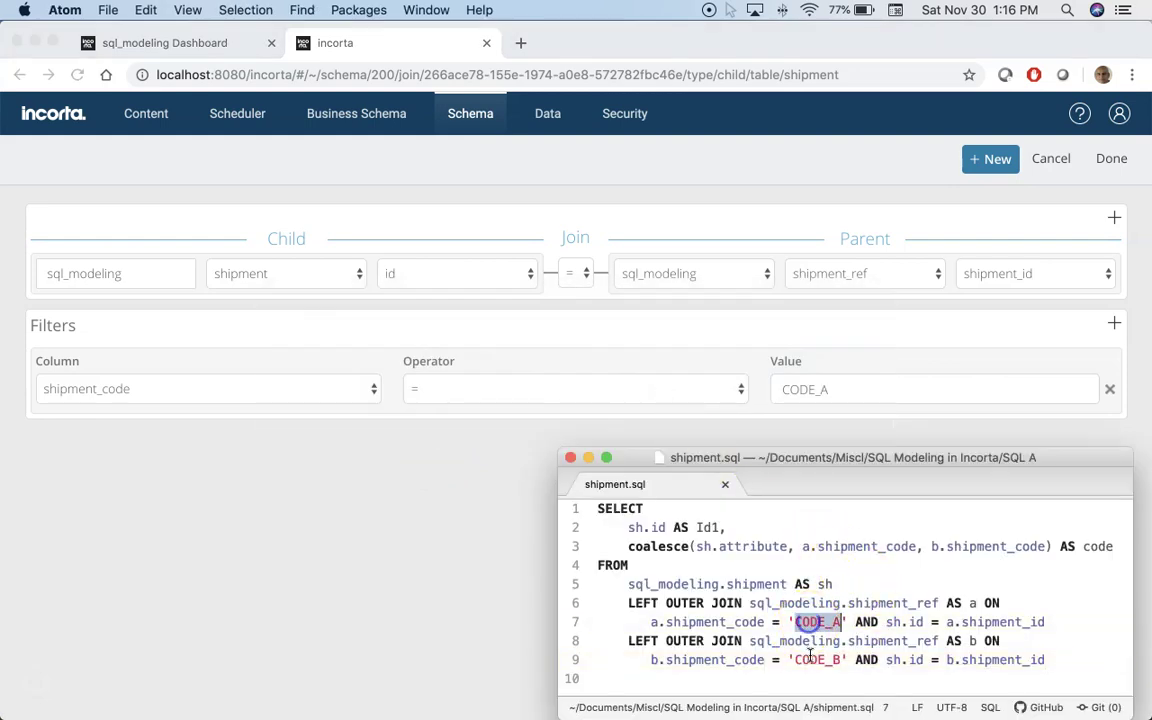
double_click(815, 660)
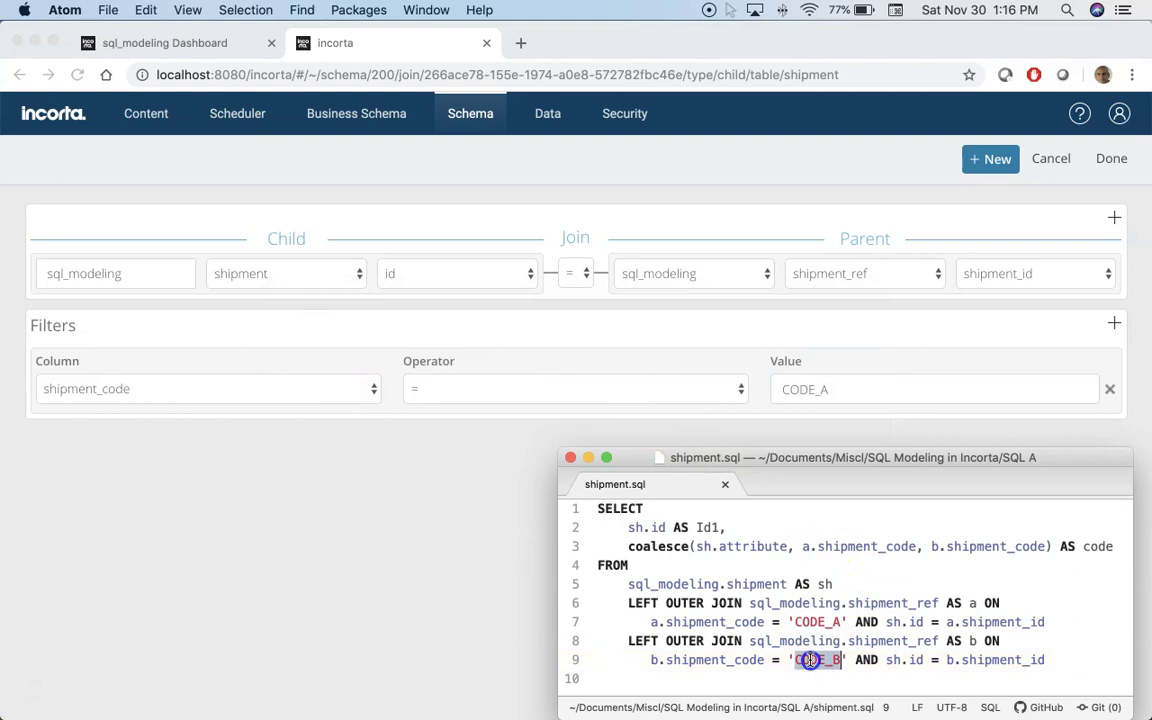
left_click(348, 480)
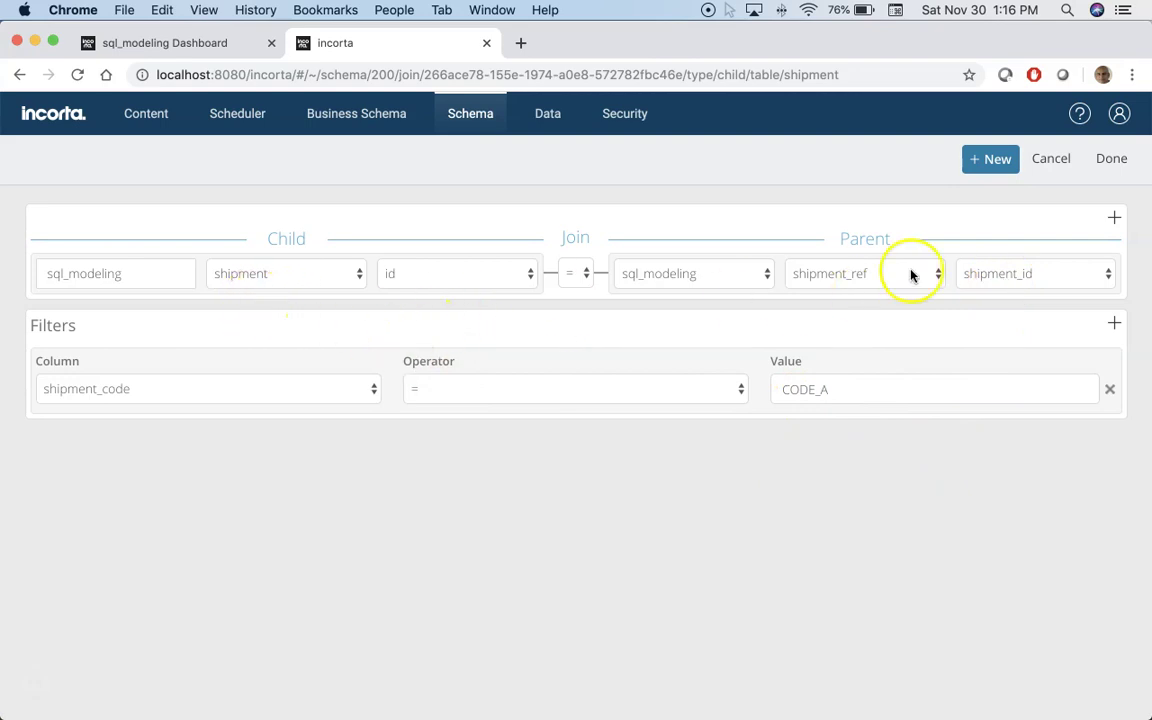
left_click(1051, 160)
scroll(887, 398, "down", 10)
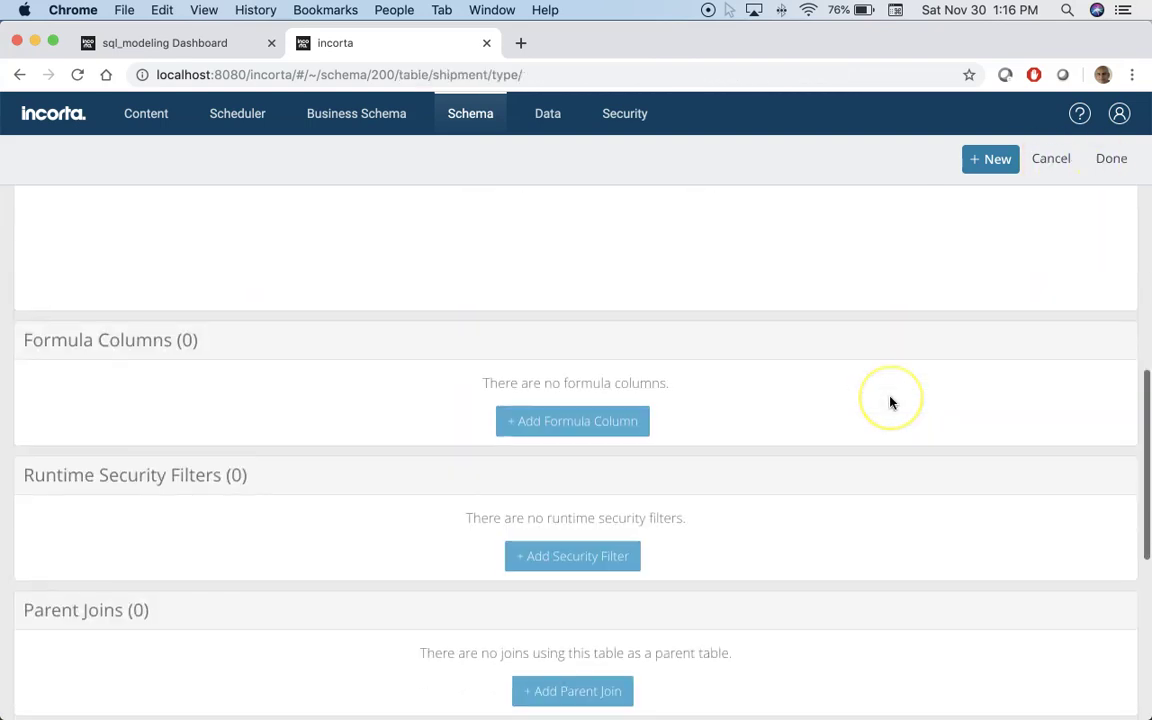
left_click(1101, 461)
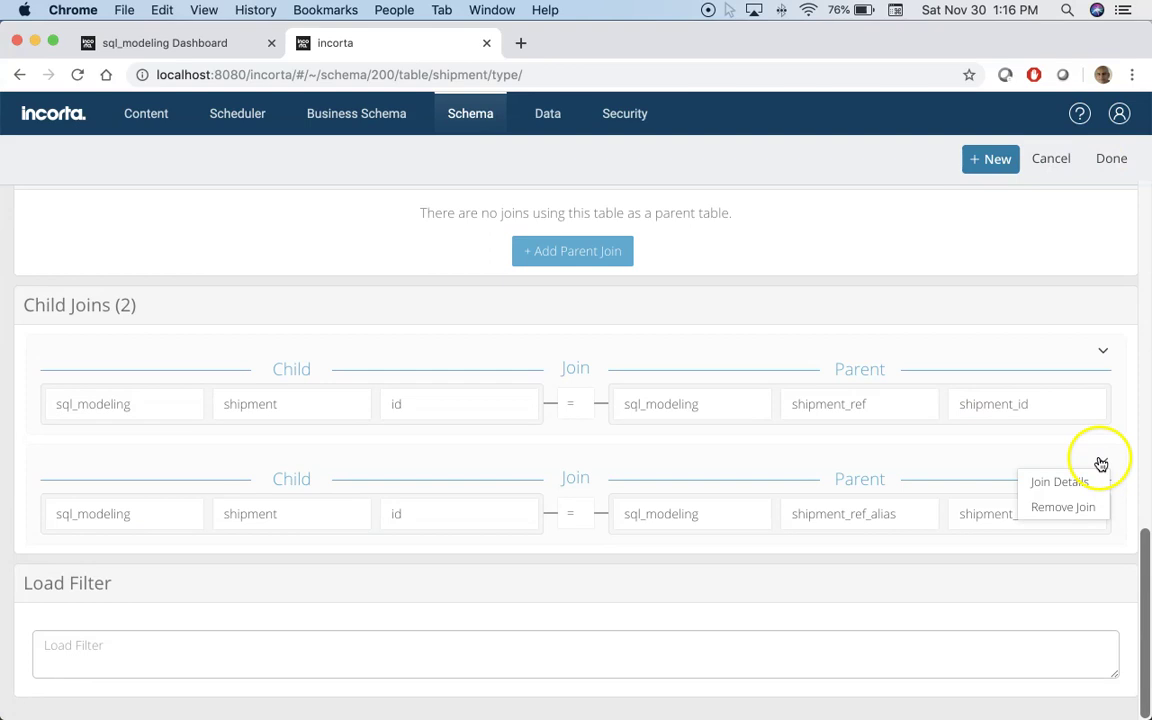
left_click(1063, 478)
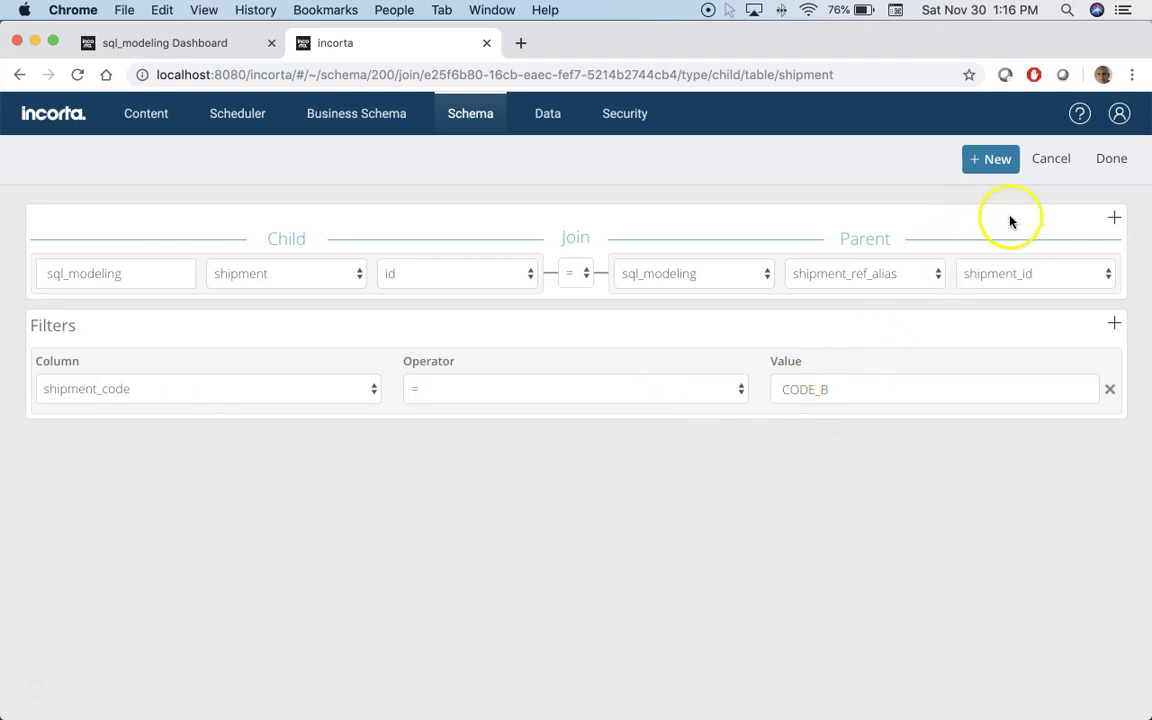
left_click(1058, 161)
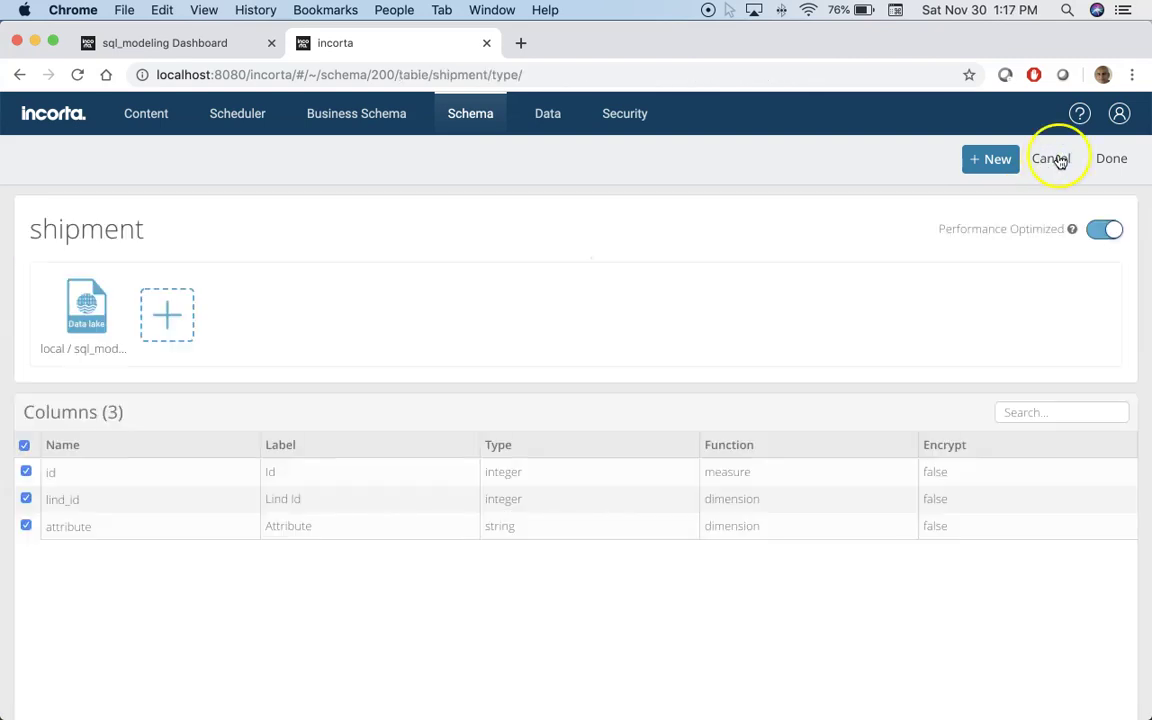
Step: Leave the shipment table unsaved and explore its data in a table with all shipment columns
left_click(1058, 161)
left_click(928, 168)
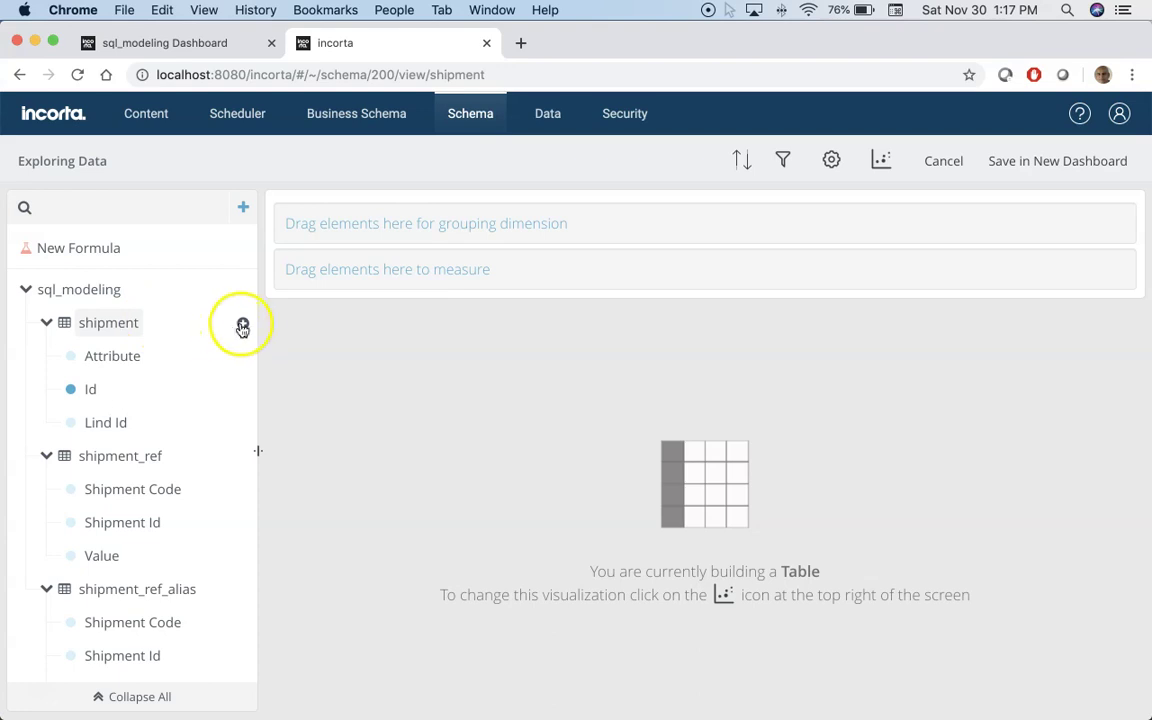
left_click(245, 325)
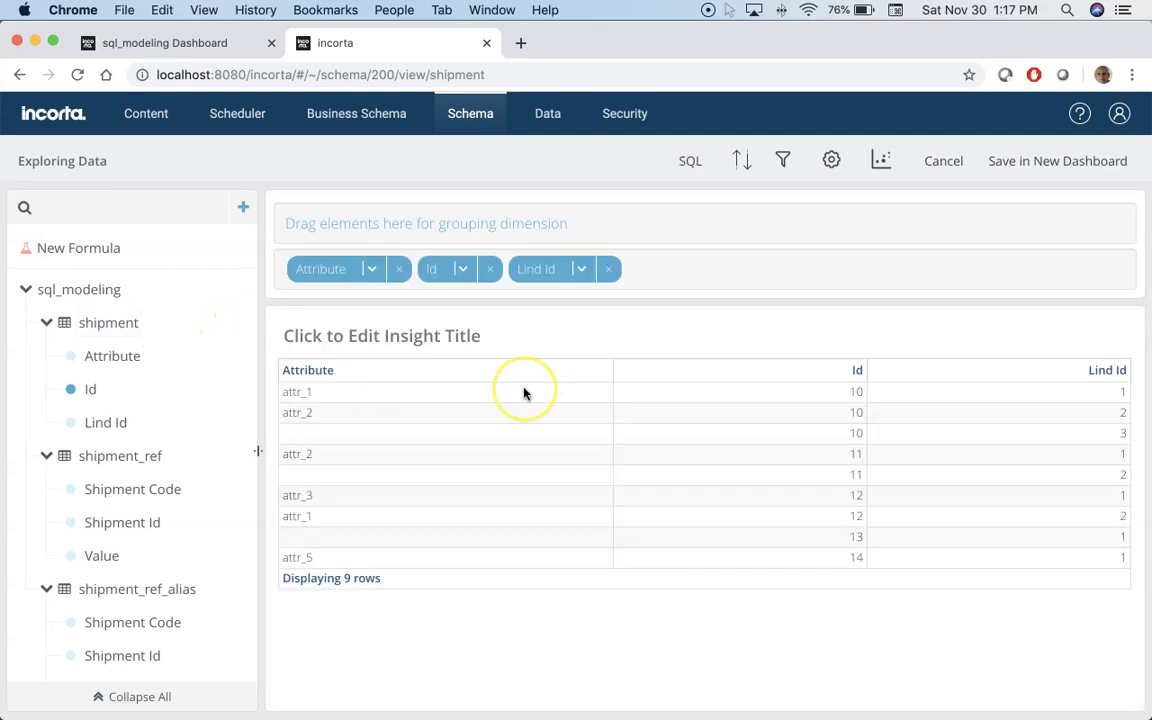
key("super+Tab")
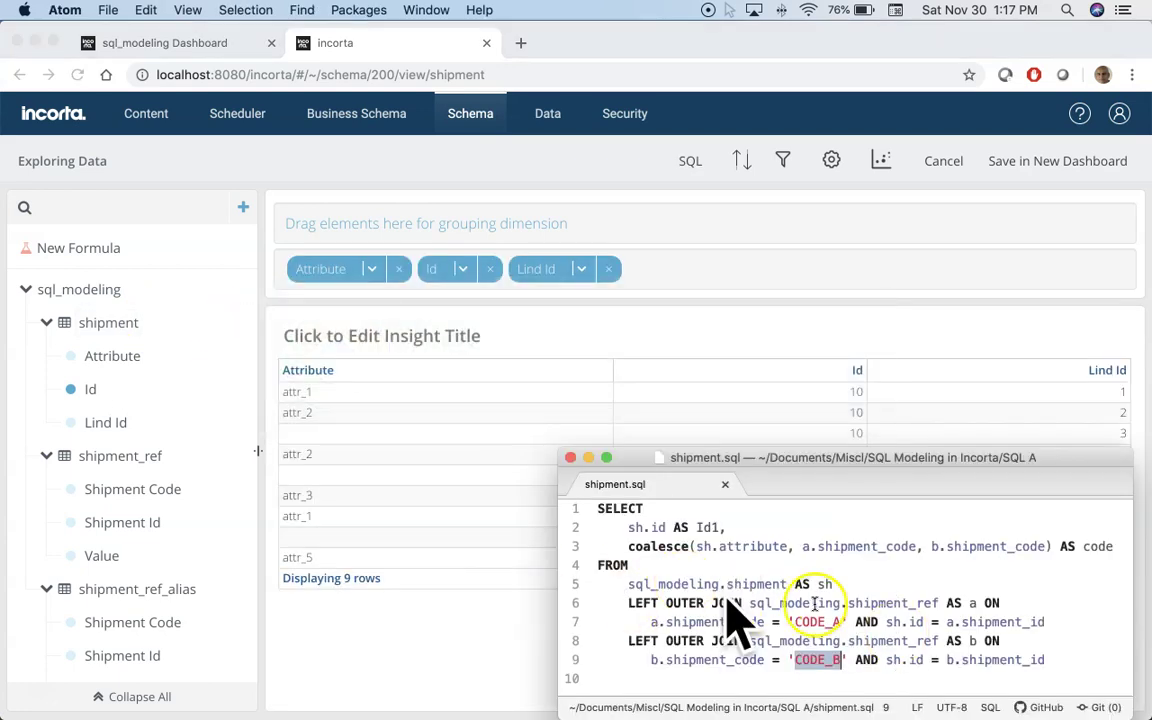
key("super+Tab")
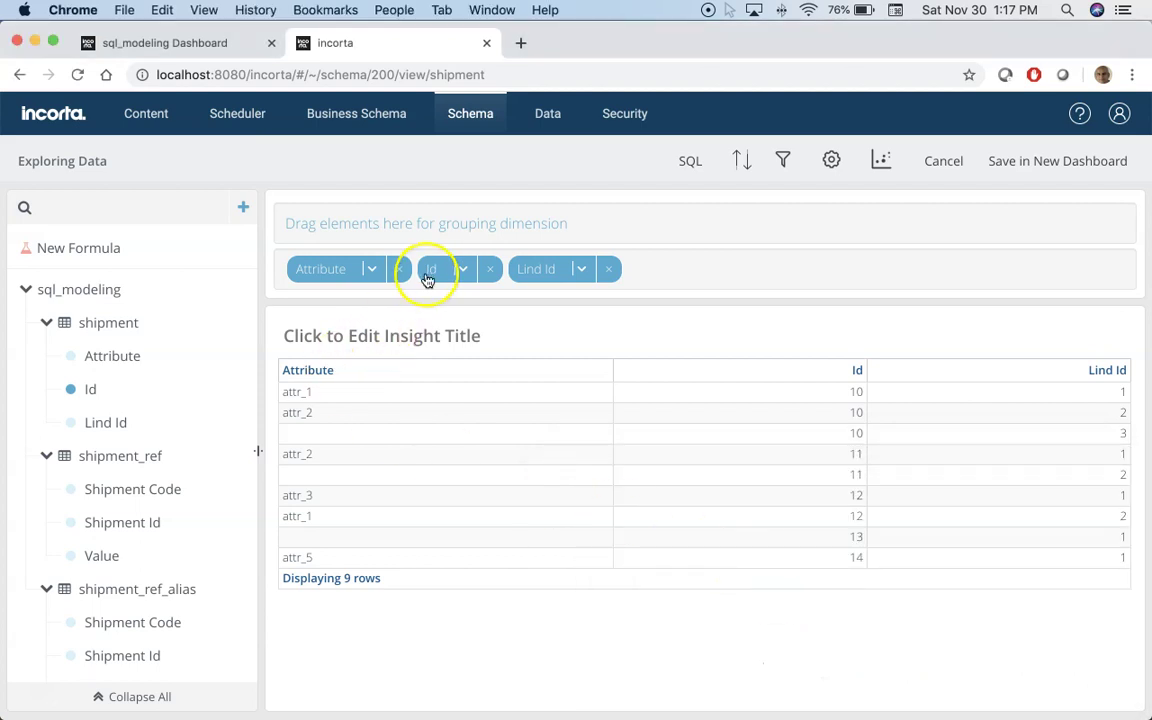
Step: Group the exploration by Id and Lind Id, then discard it for the sql_modeling Dashboard
mouse_move(427, 271)
left_mouse_down()
mouse_move(341, 222)
mouse_move(444, 274)
left_mouse_up()
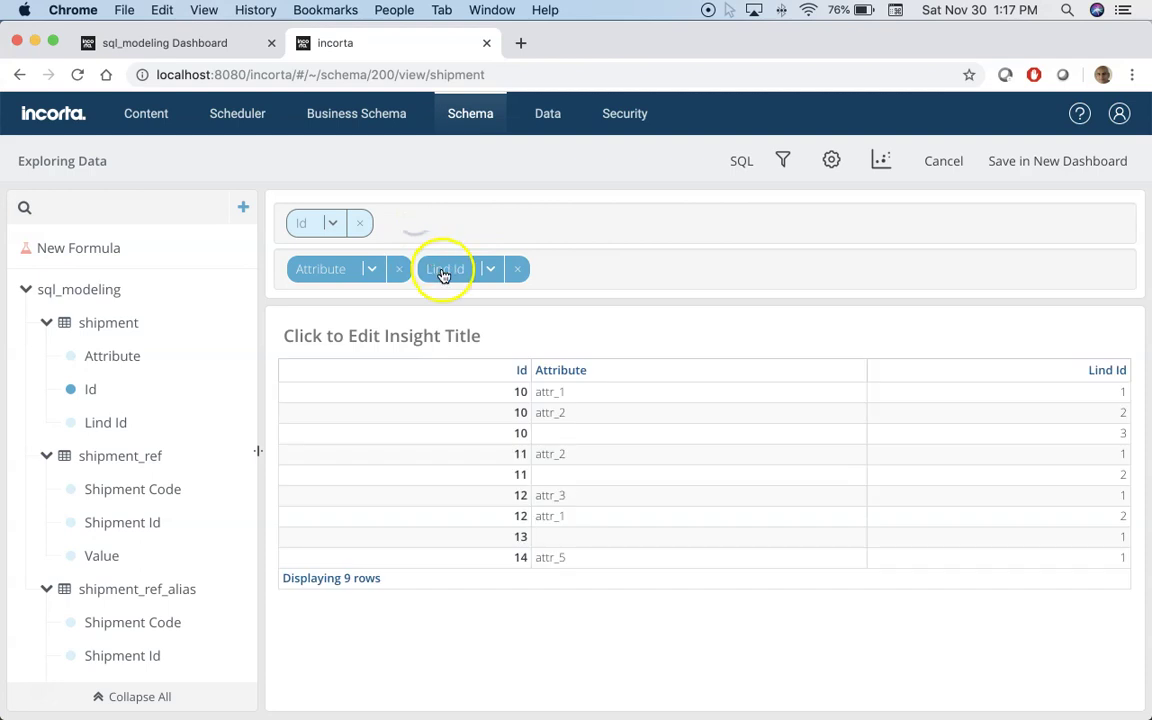
left_click_drag(437, 228, 406, 224)
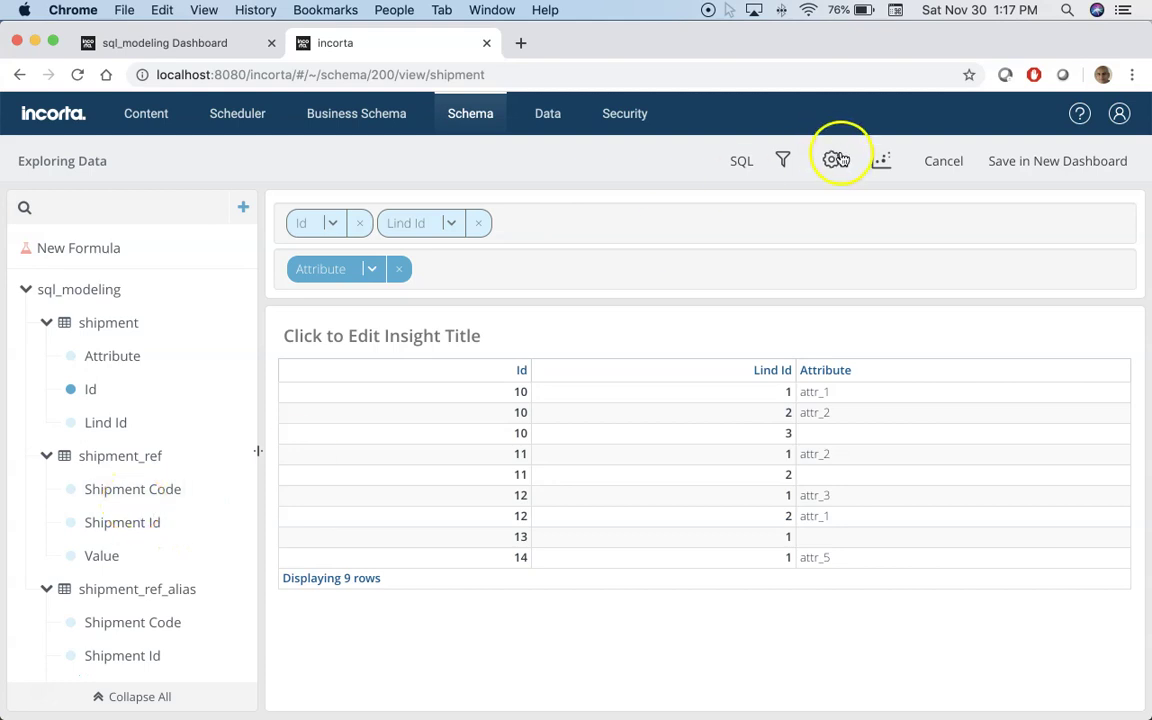
left_click(944, 161)
left_click(110, 43)
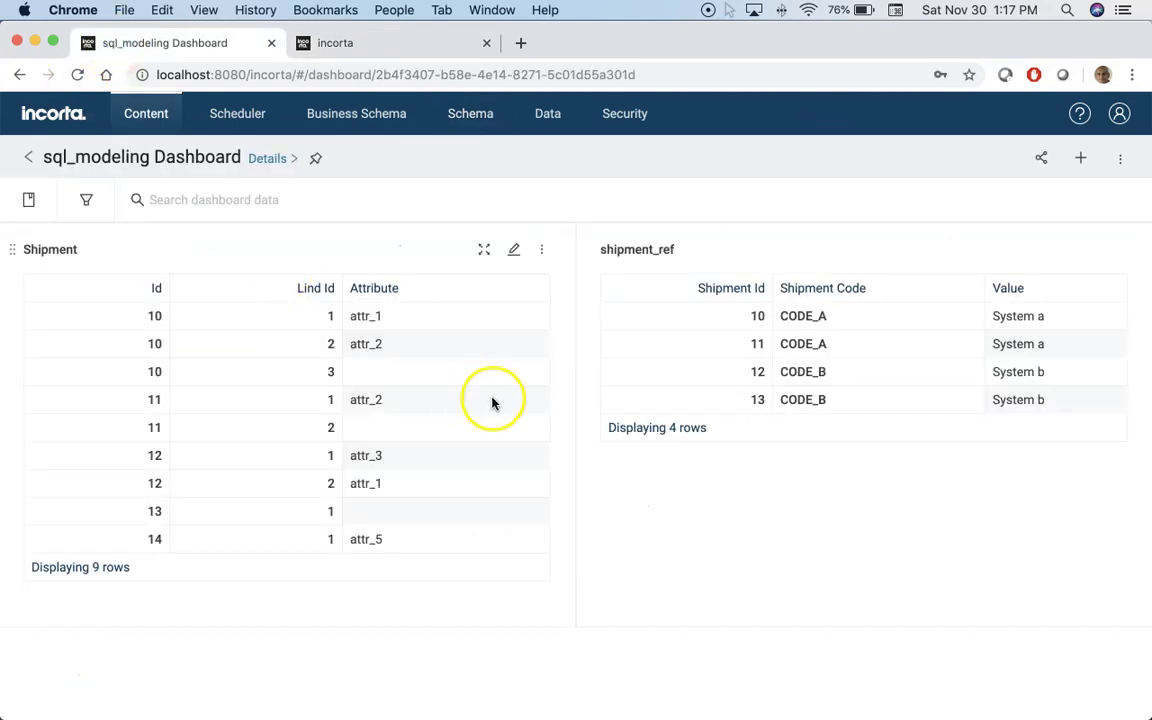
Step: Add a new table insight grouped by Id and Lind Id with an Attribute column
left_click(1080, 162)
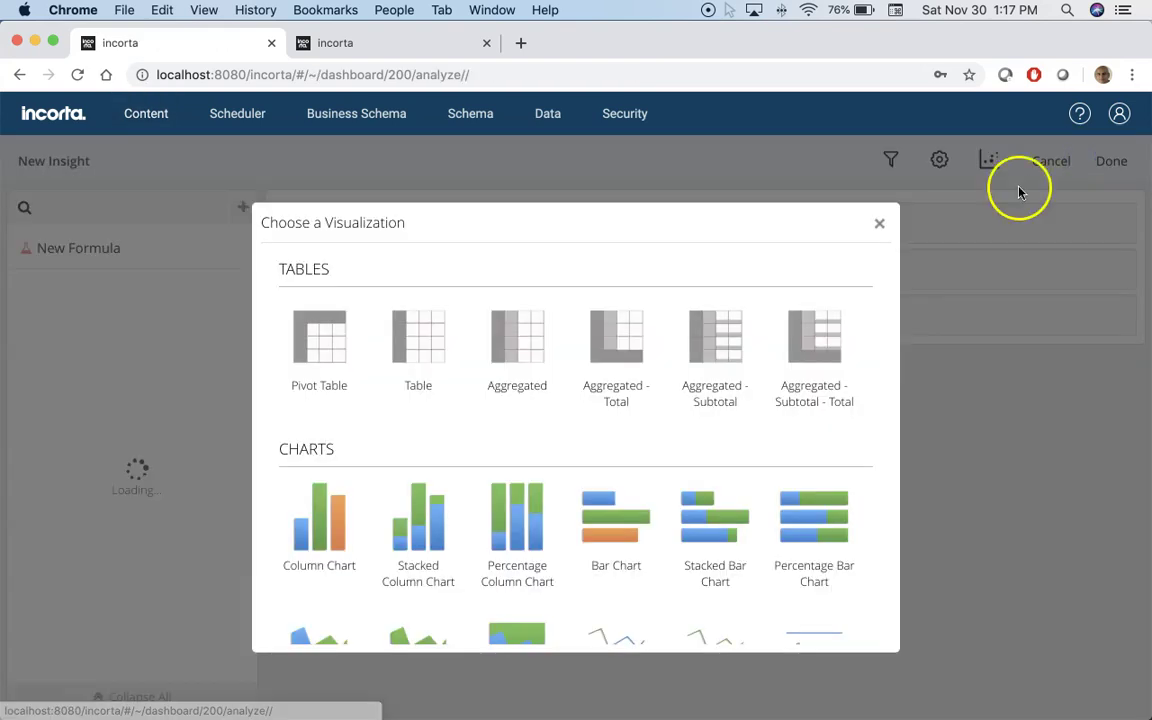
left_click(411, 331)
left_click_drag(130, 400, 395, 205)
left_click_drag(112, 422, 522, 200)
left_click_drag(117, 362, 369, 284)
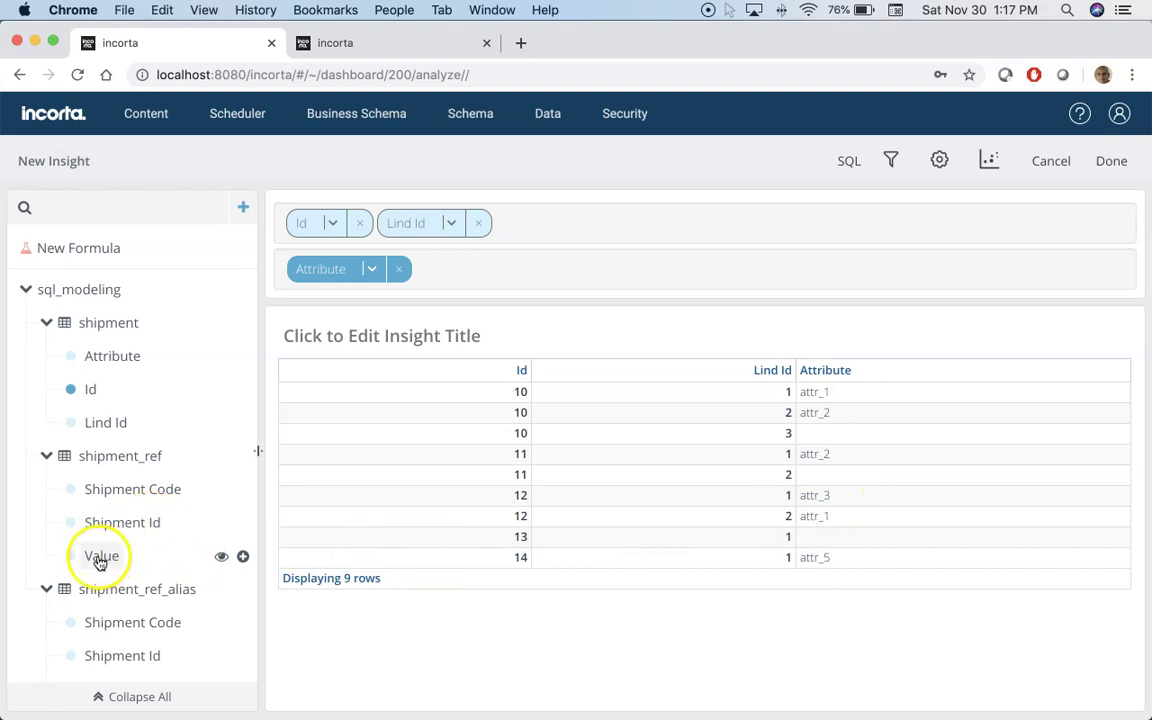
Step: Add the Value fields from shipment_ref and shipment_ref_alias as columns and finish the table
left_click_drag(100, 562, 496, 267)
scroll(130, 620, "down", 1)
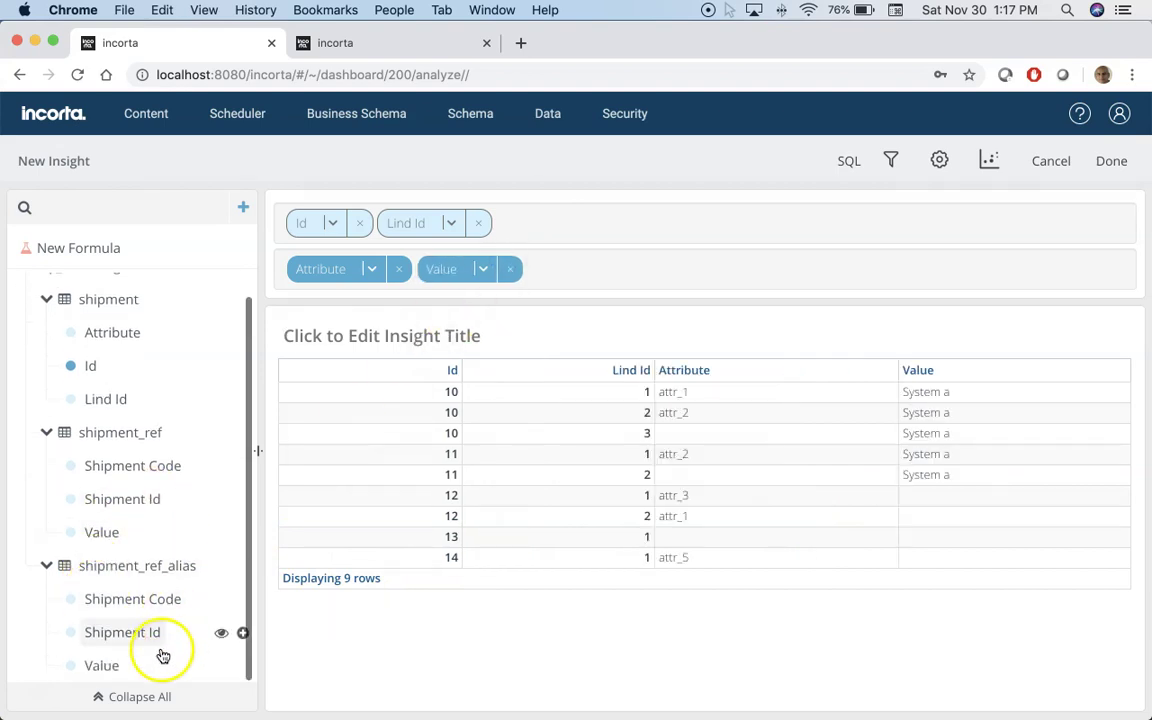
key("alt+p")
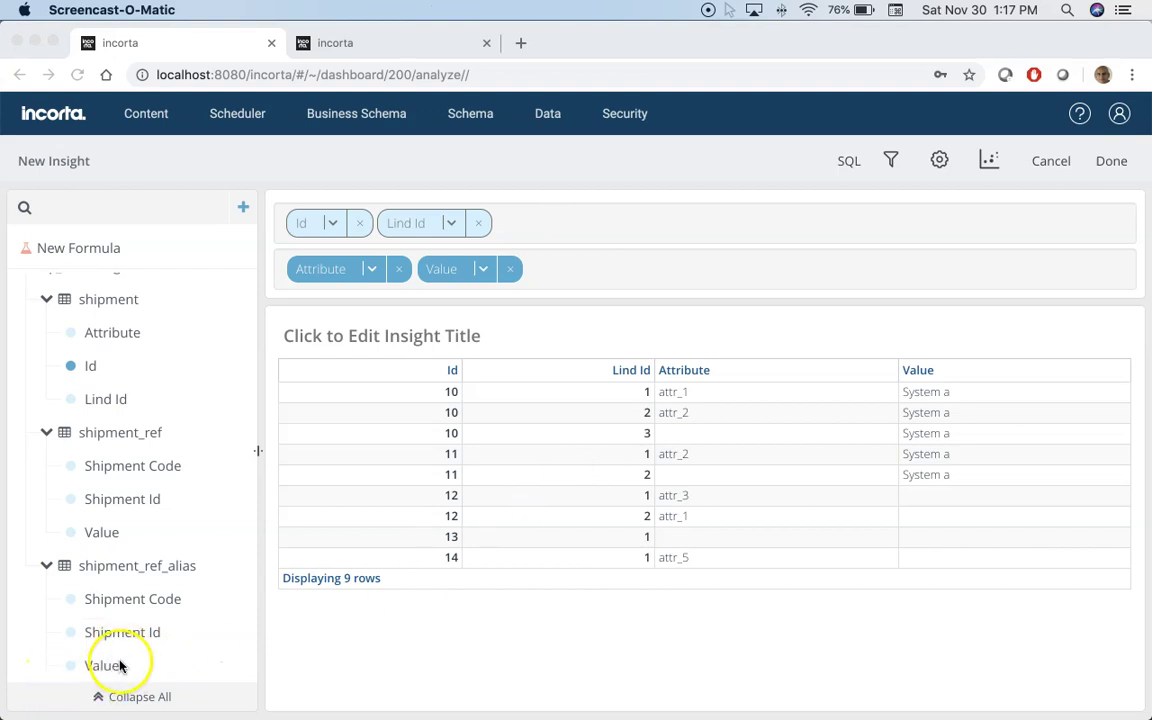
scroll(128, 638, "up", 1)
scroll(130, 638, "down", 1)
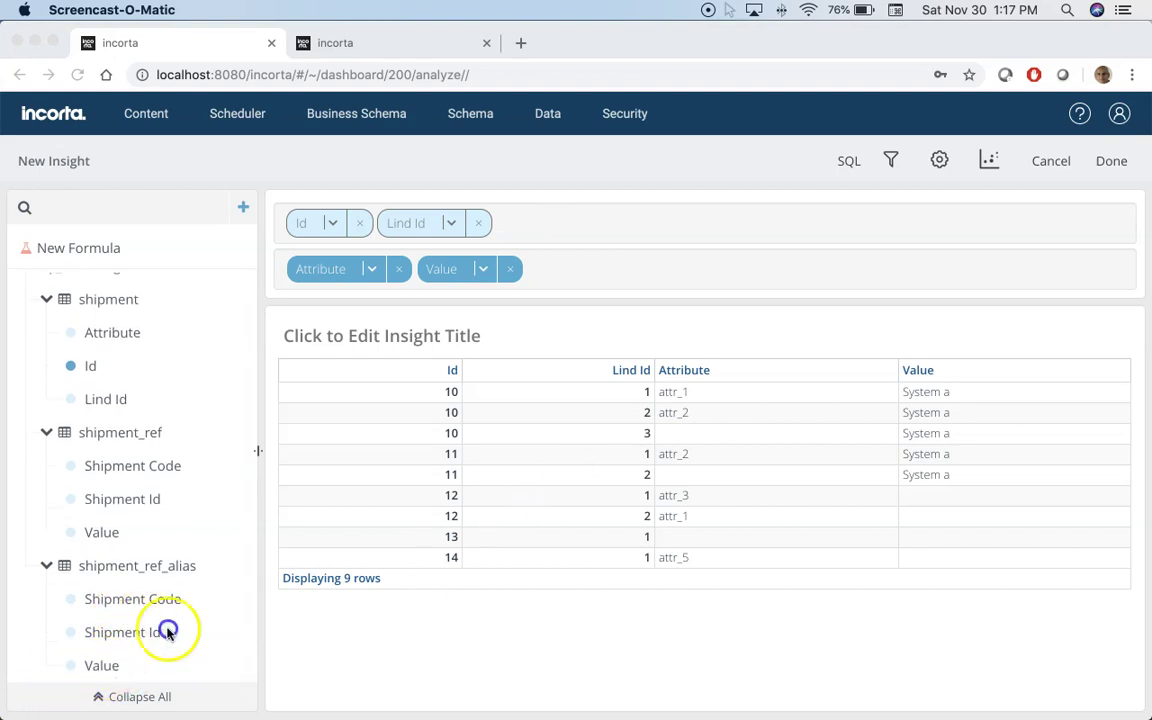
left_click(48, 432)
left_click_drag(110, 587, 612, 275)
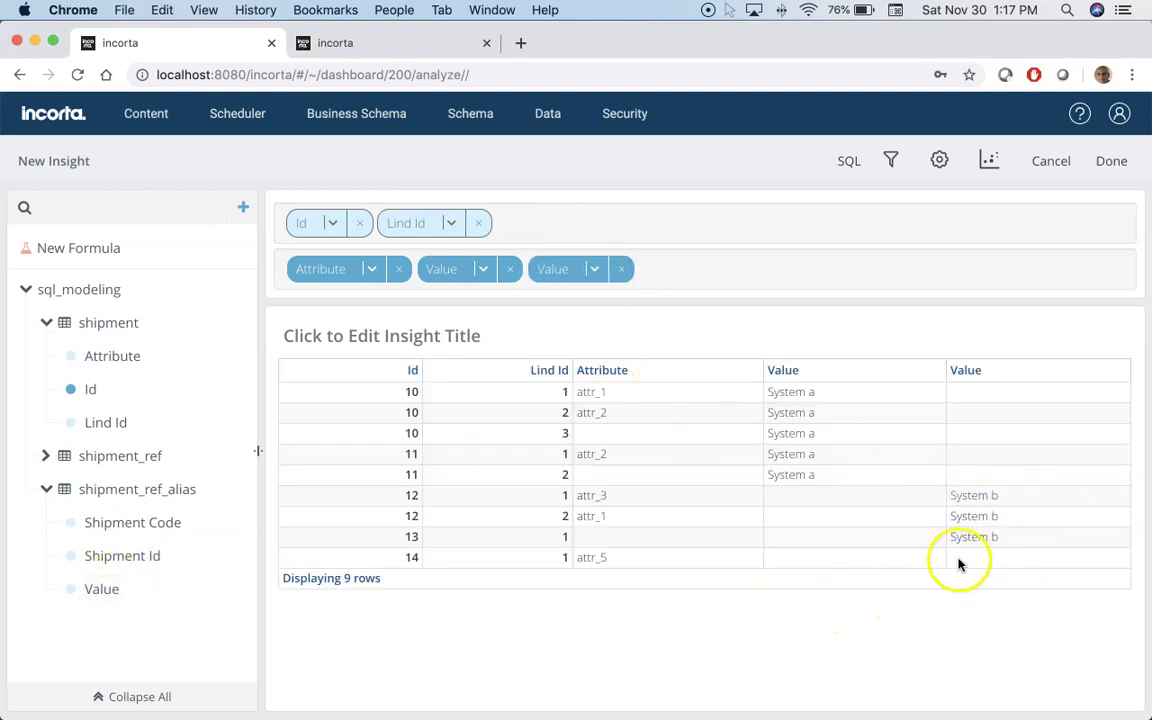
left_click(1126, 168)
Step: Scroll through the new nine-row dashboard table and compare it with the query's coalesce line
scroll(756, 463, "down", 4)
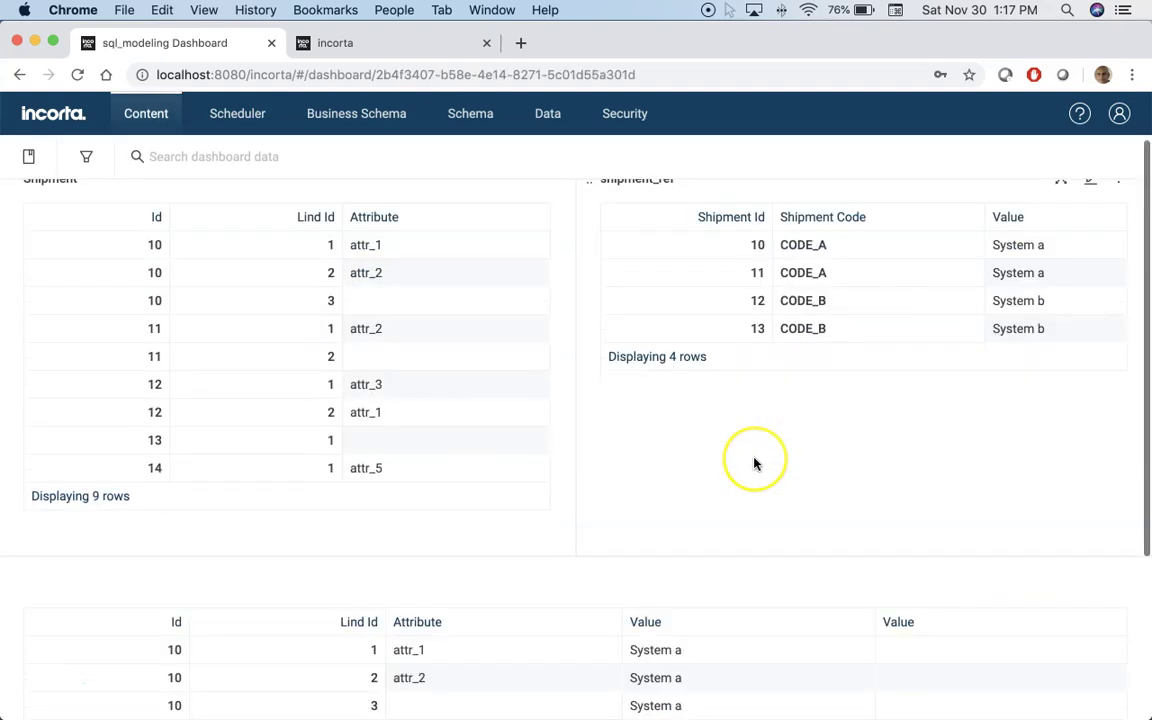
scroll(756, 463, "down", 2)
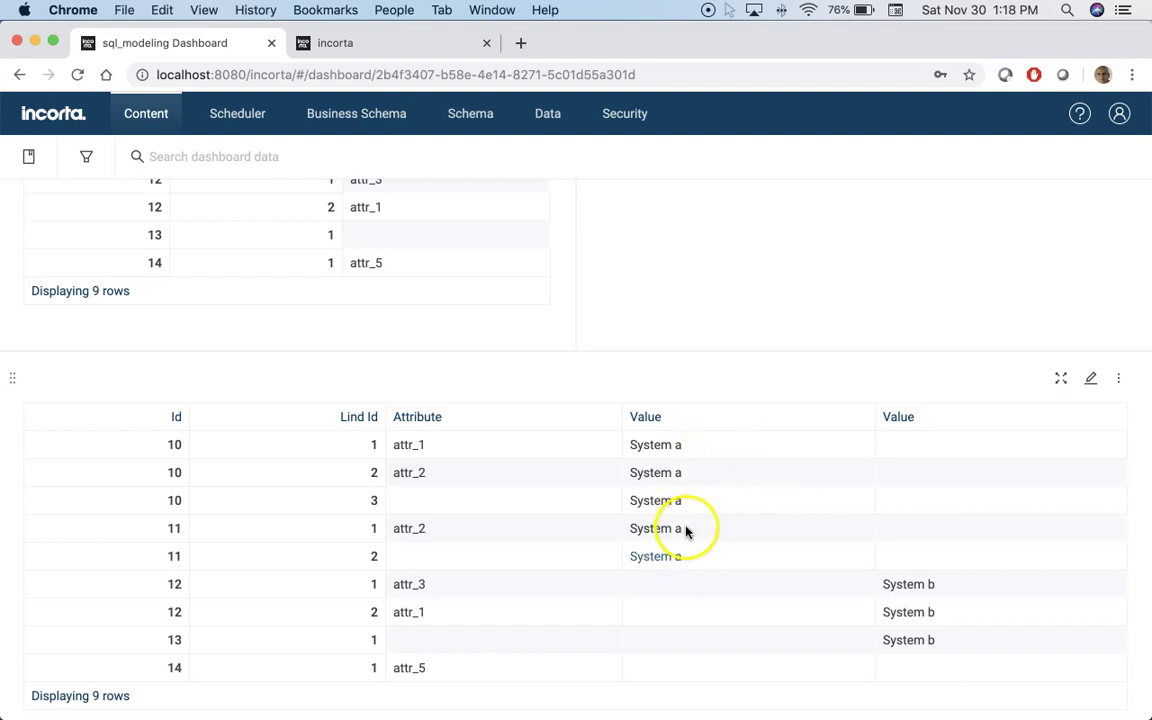
scroll(686, 532, "up", 5)
scroll(686, 532, "up", 2)
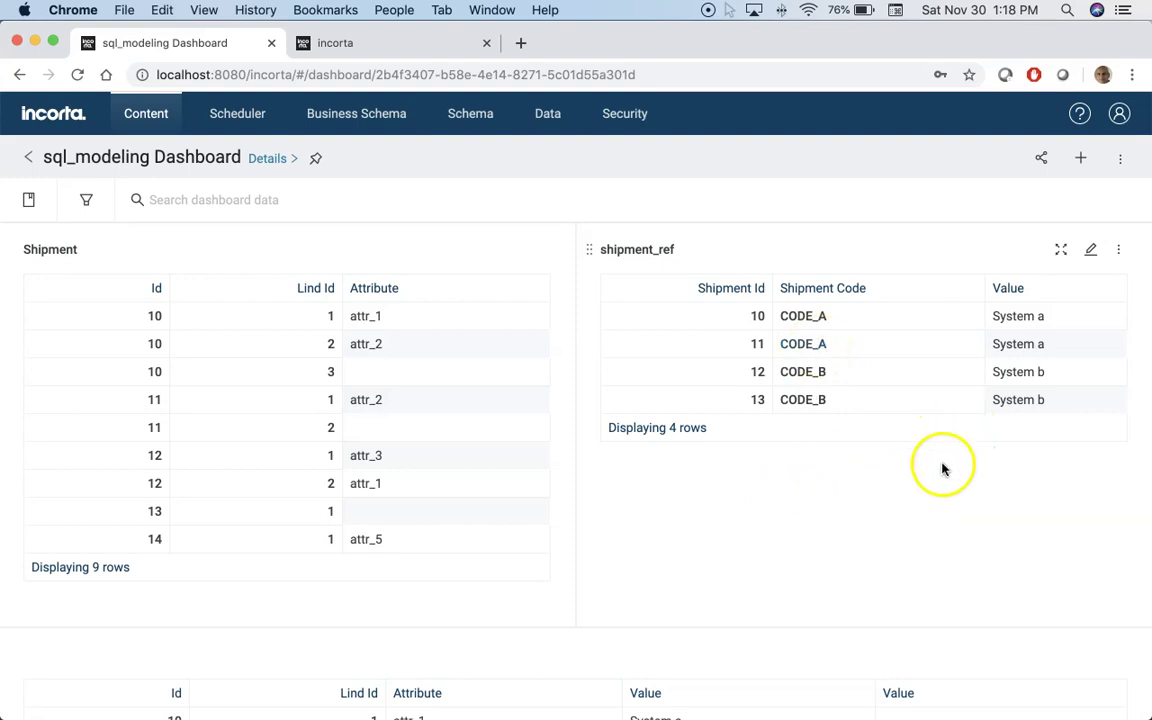
scroll(942, 468, "down", 5)
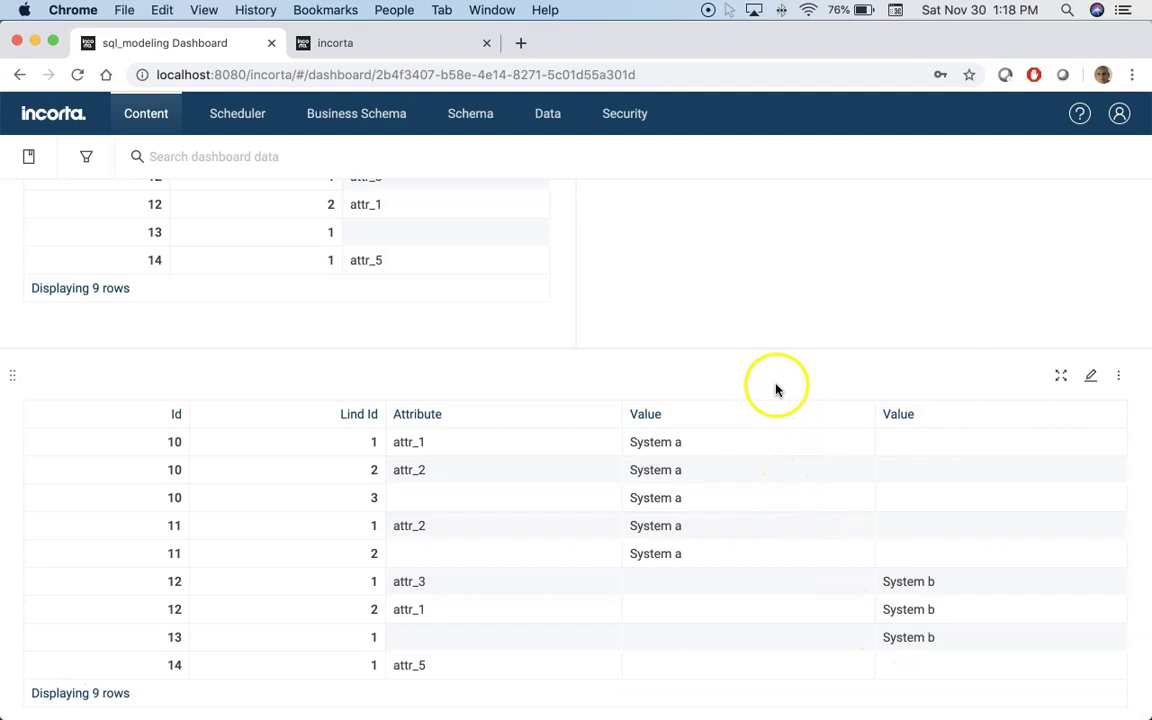
scroll(776, 389, "up", 1)
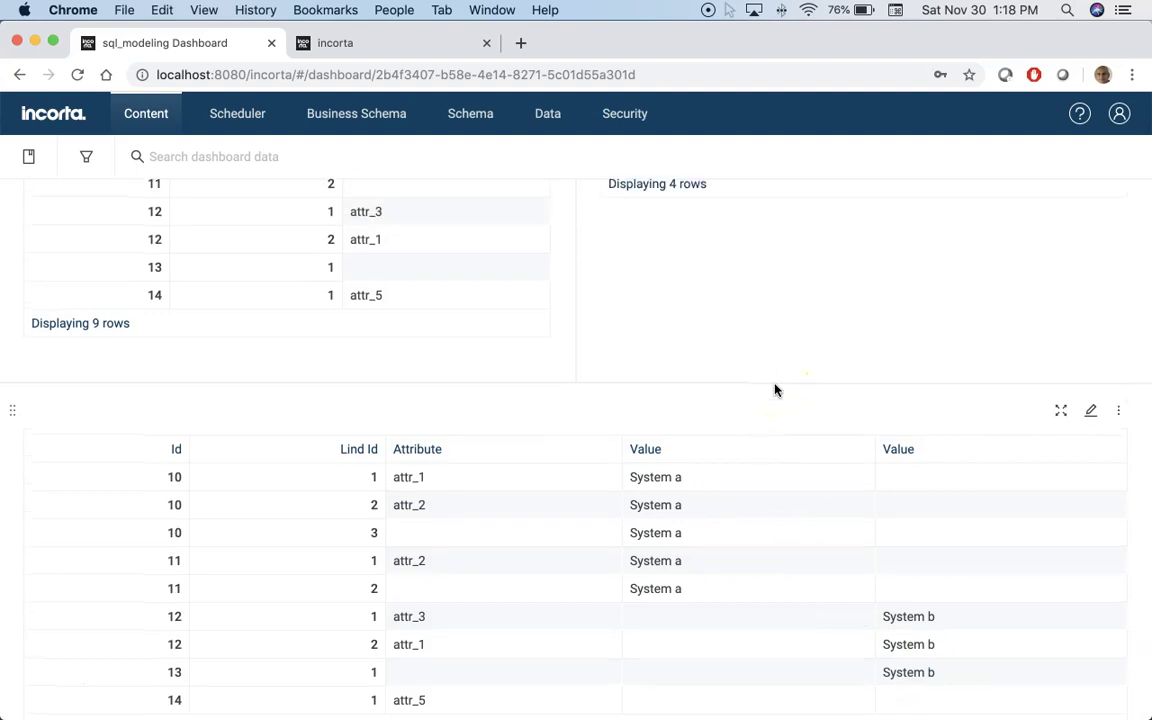
key("super+Tab")
key("super+Tab")
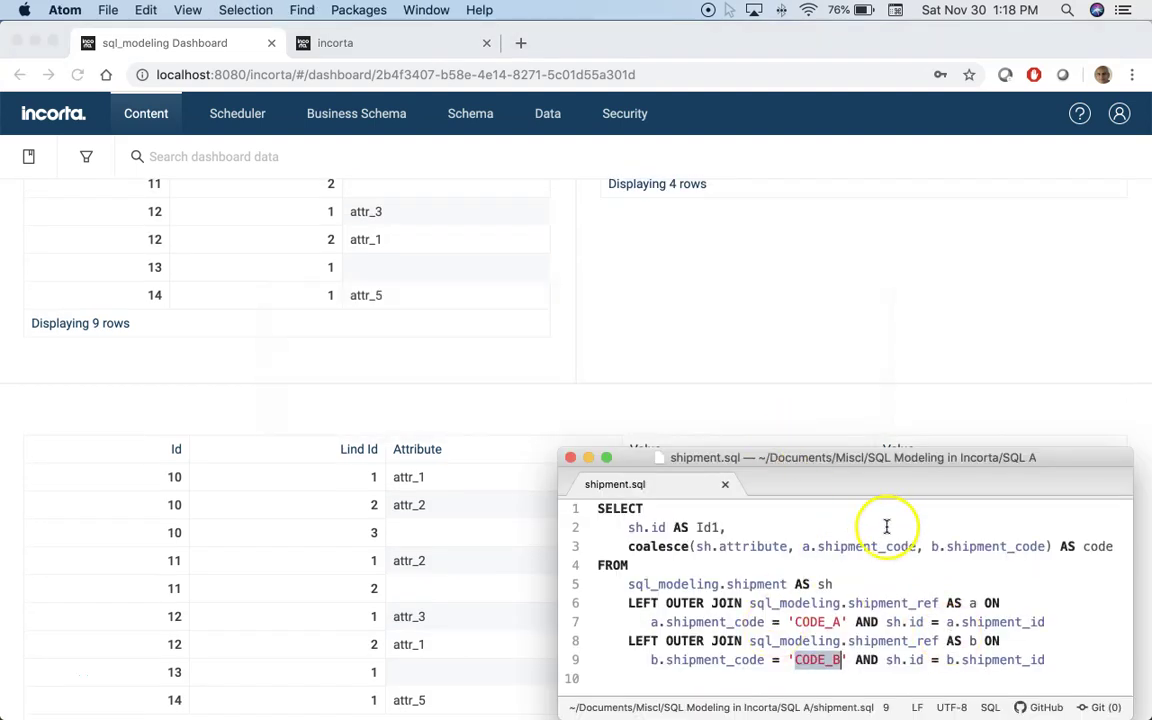
left_click_drag(613, 546, 1127, 548)
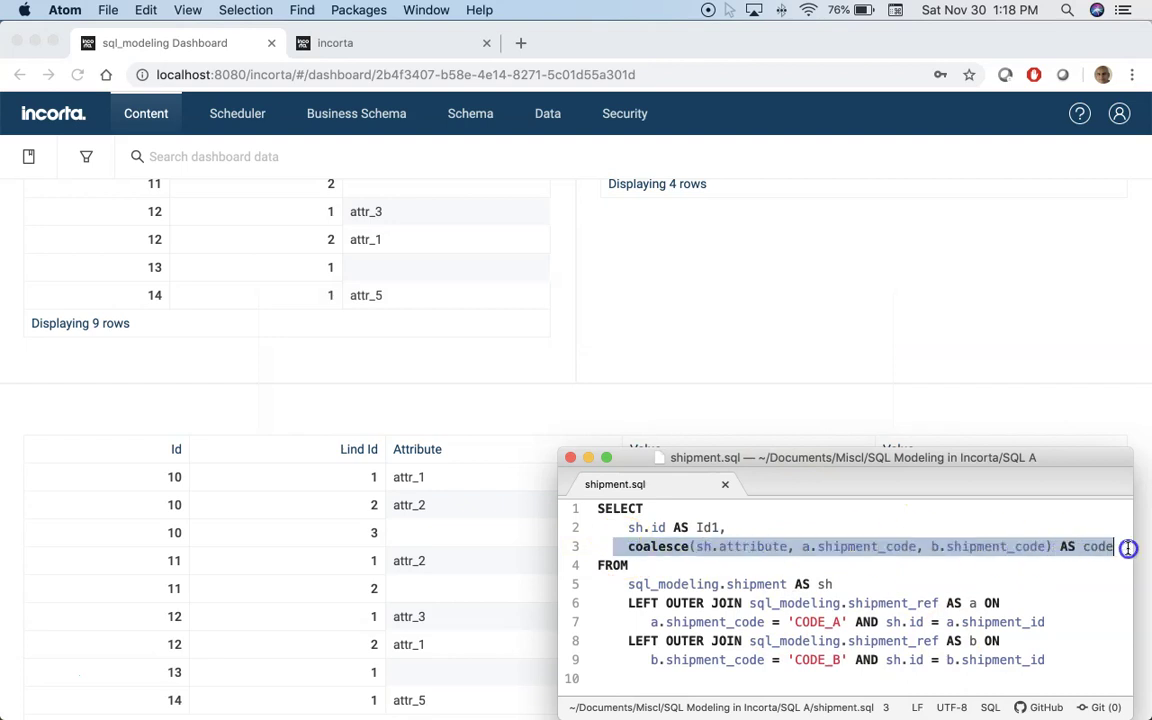
scroll(571, 404, "up", 5)
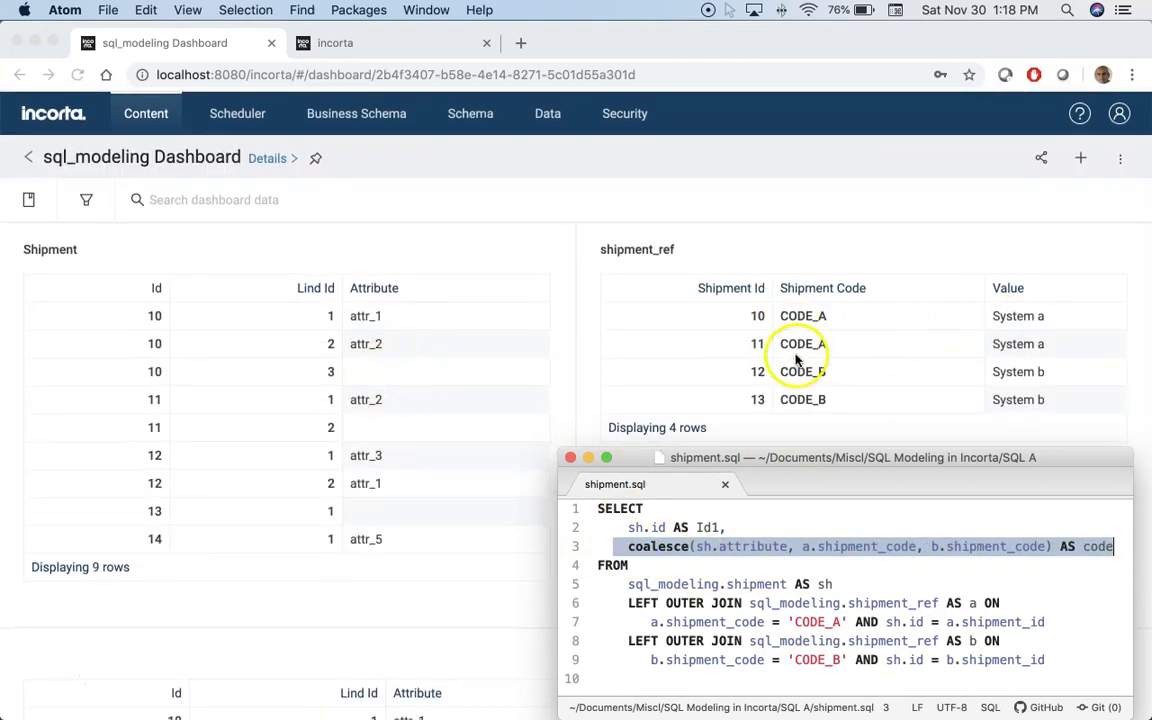
left_click(812, 262)
scroll(860, 450, "down", 5)
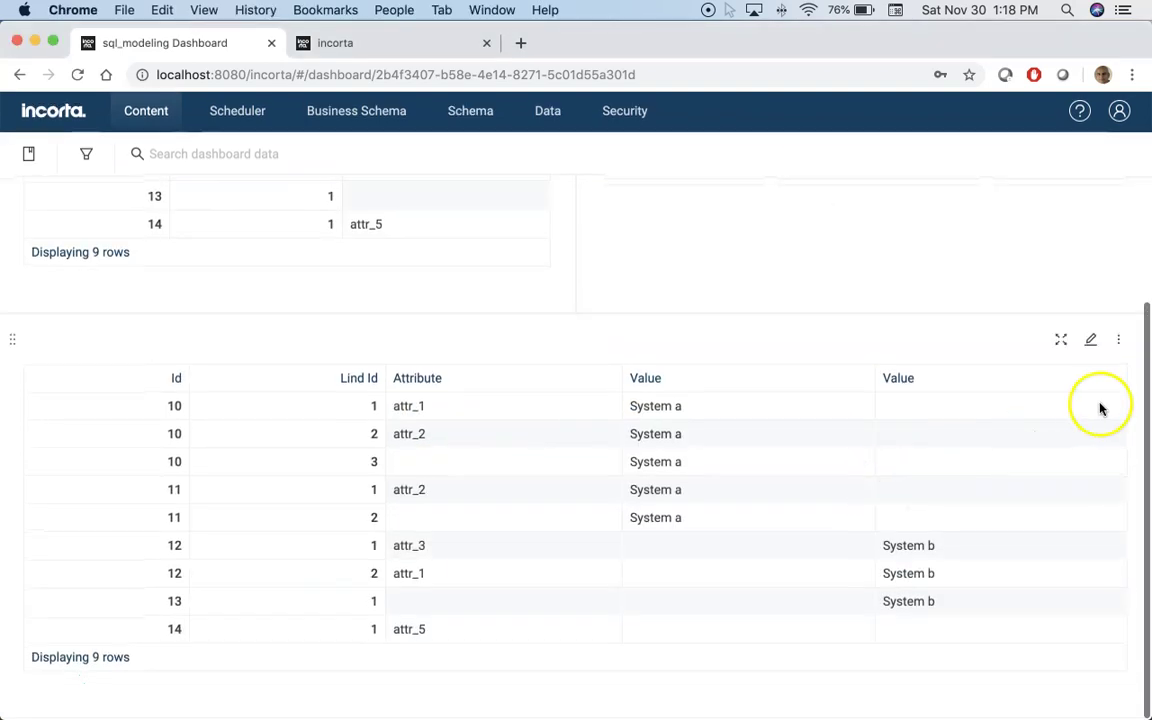
Step: Edit the joined table insight and add a new formula column to it
left_click(1090, 339)
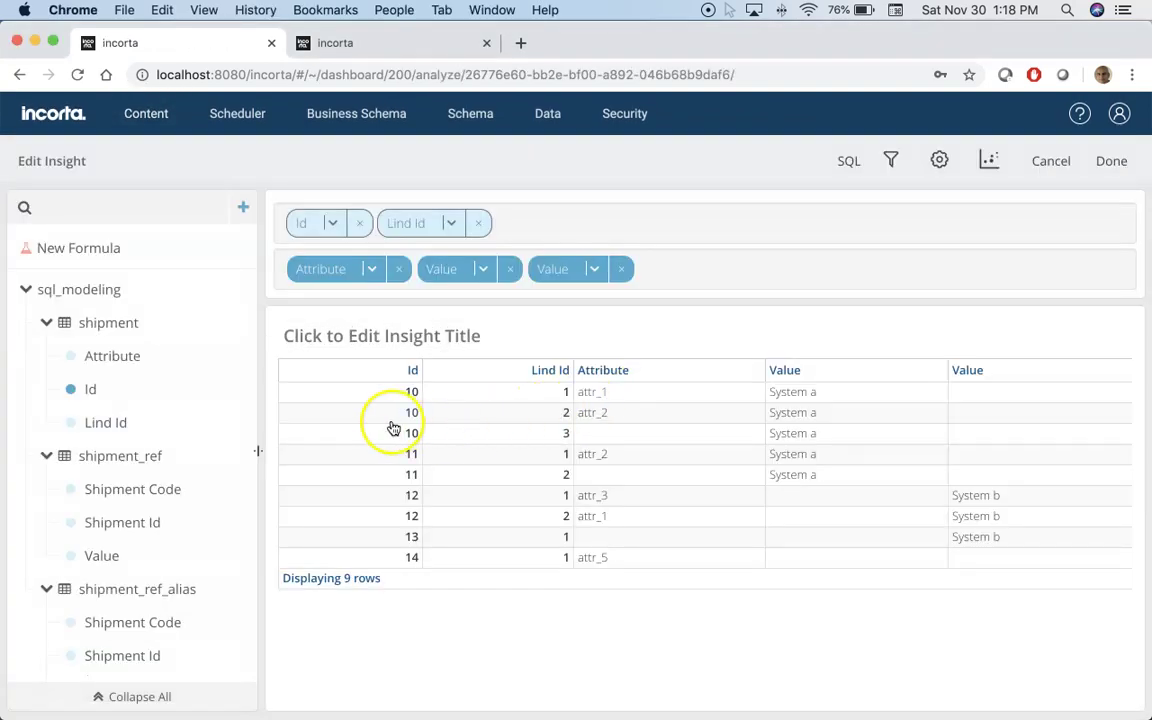
left_click_drag(78, 248, 694, 290)
key("super+Tab")
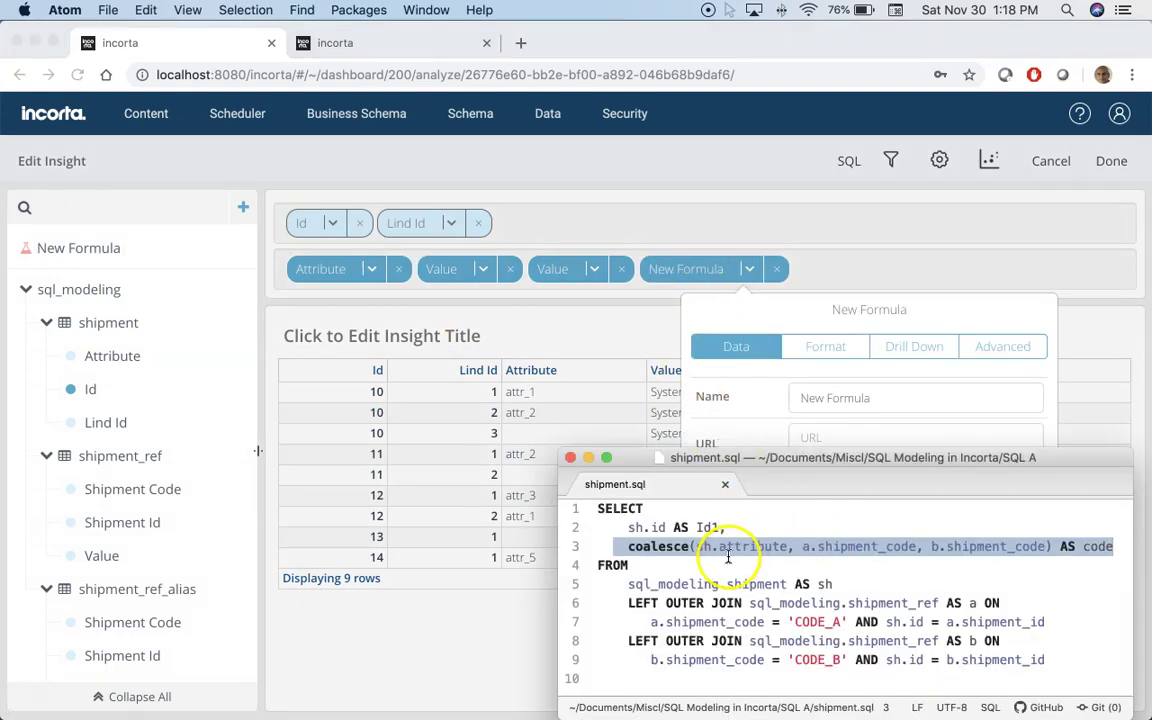
left_click(728, 558)
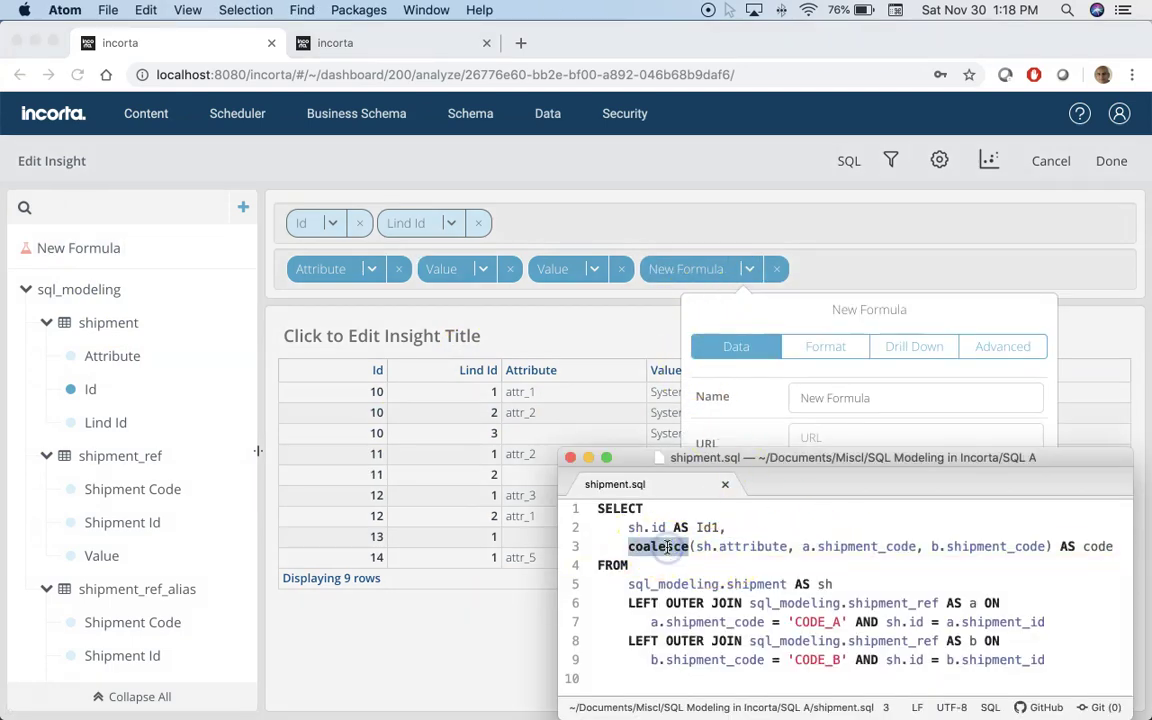
left_click(770, 302)
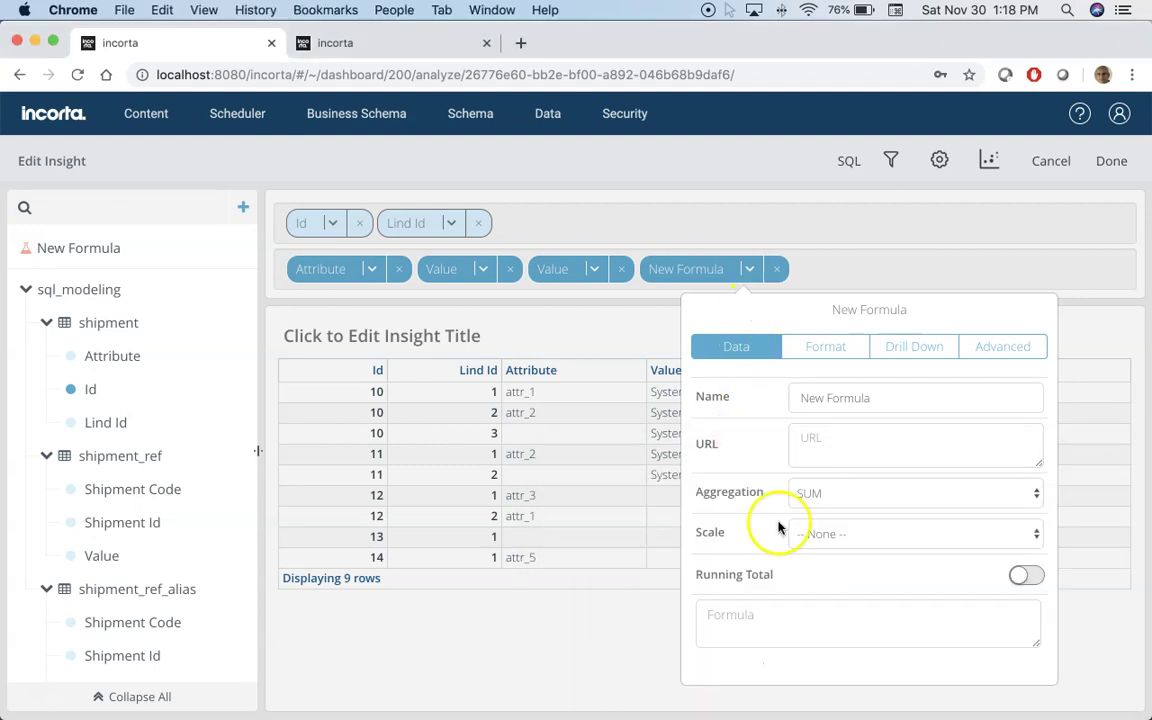
Step: Paste the nested ifnull formula into the new column's formula editor
left_click(758, 627)
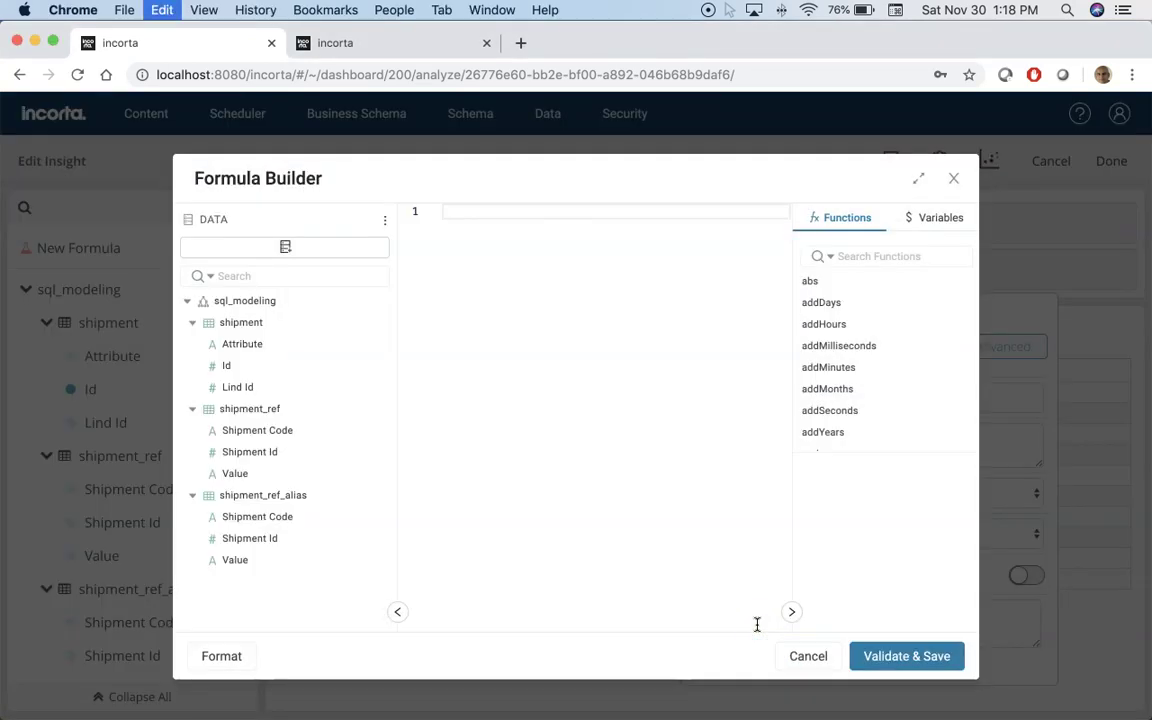
type("ifnull(     sql_modeling.shipment.attribute,     ifnull(         sql_modeling.shipment_ref.value,         sql_modeling.shipment_ref_alias.value     ) )")
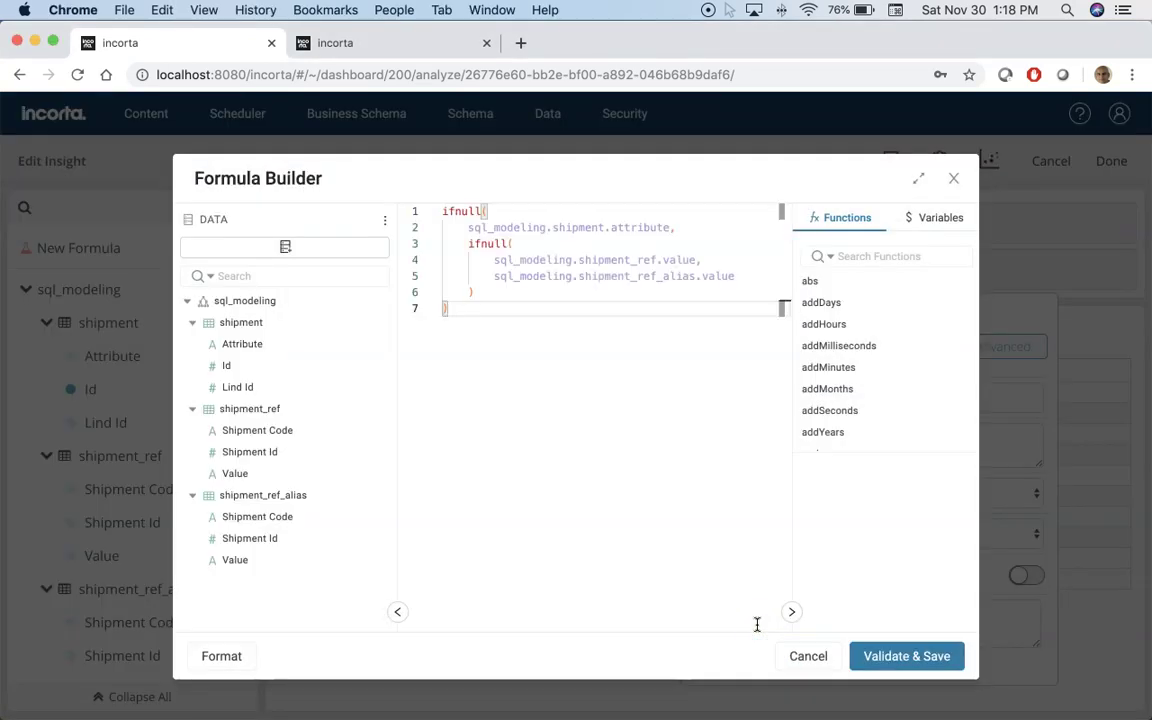
left_click(953, 178)
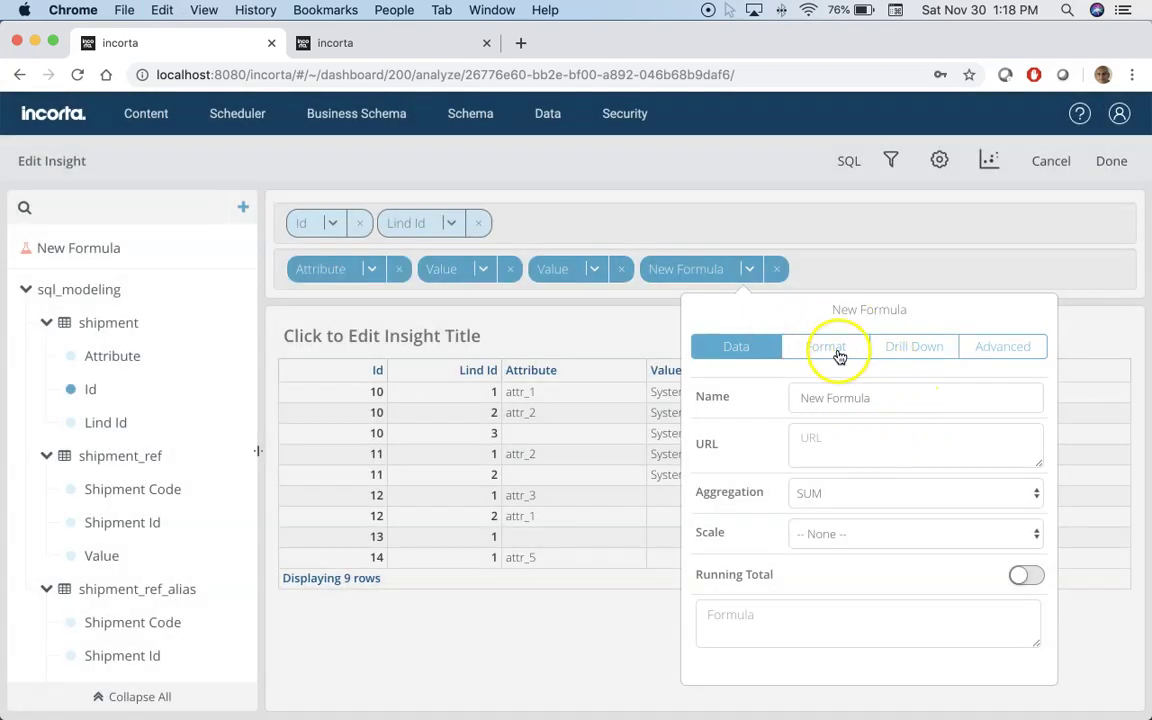
left_click(812, 612)
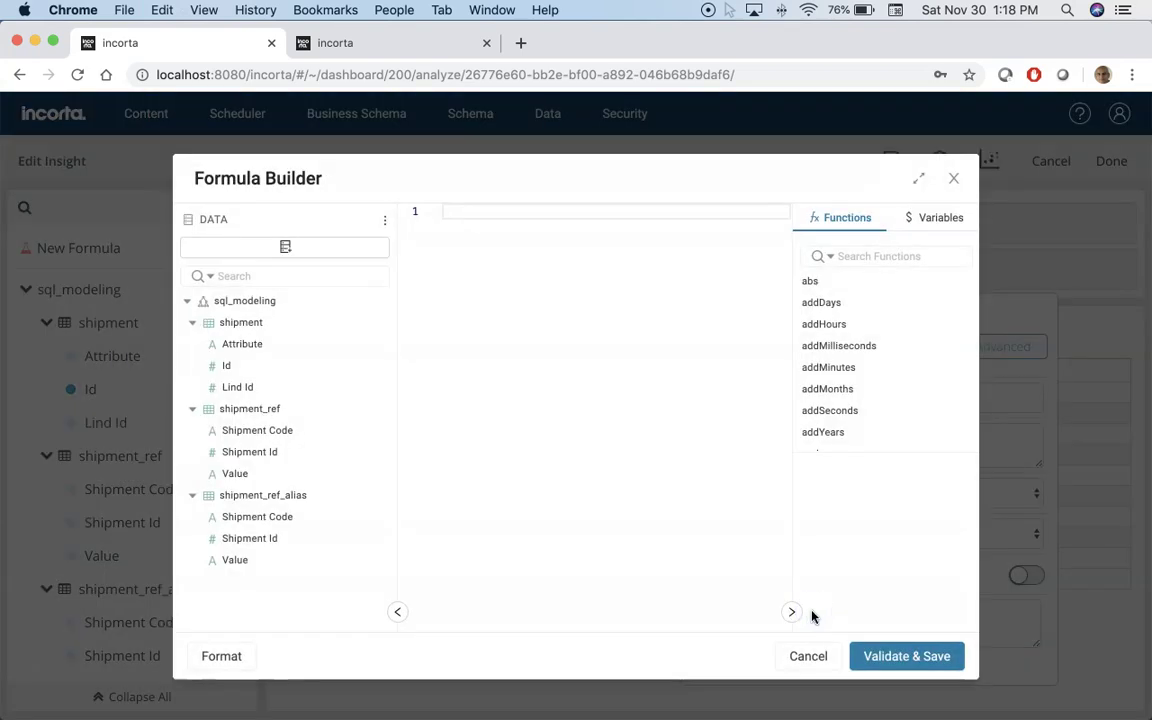
type("ifnull(     sql_modeling.shipment.attribute,     ifnull(         sql_modeling.shipment_ref.value,         sql_modeling.shipment_ref_alias.value     ) )")
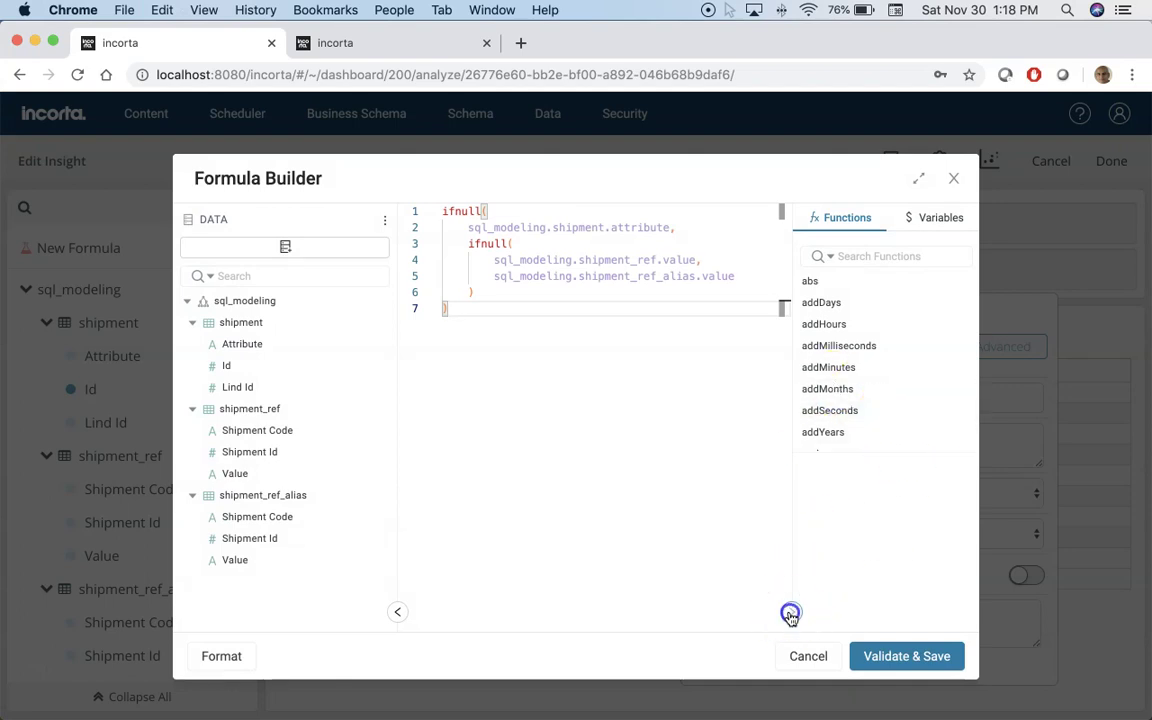
left_click(791, 611)
Step: Check the formula's arguments: shipment.attribute, shipment_ref.value and shipment_ref_alias
double_click(453, 212)
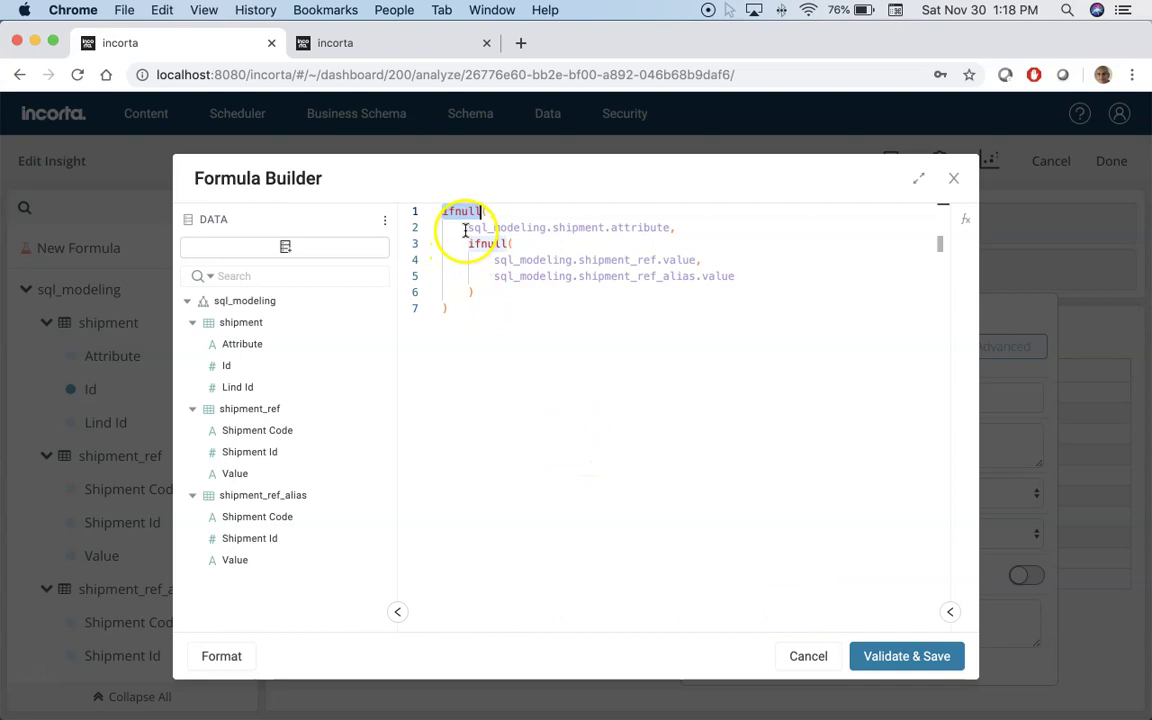
left_click_drag(467, 228, 668, 229)
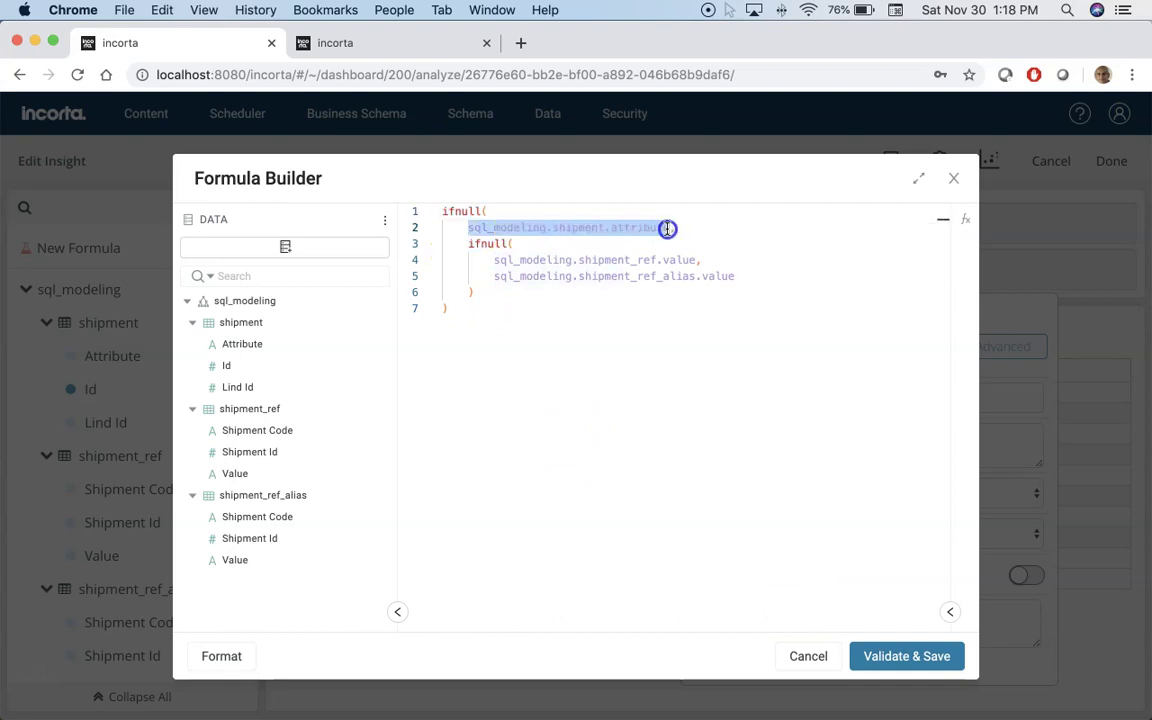
left_click(521, 272)
left_click_drag(466, 244, 733, 283)
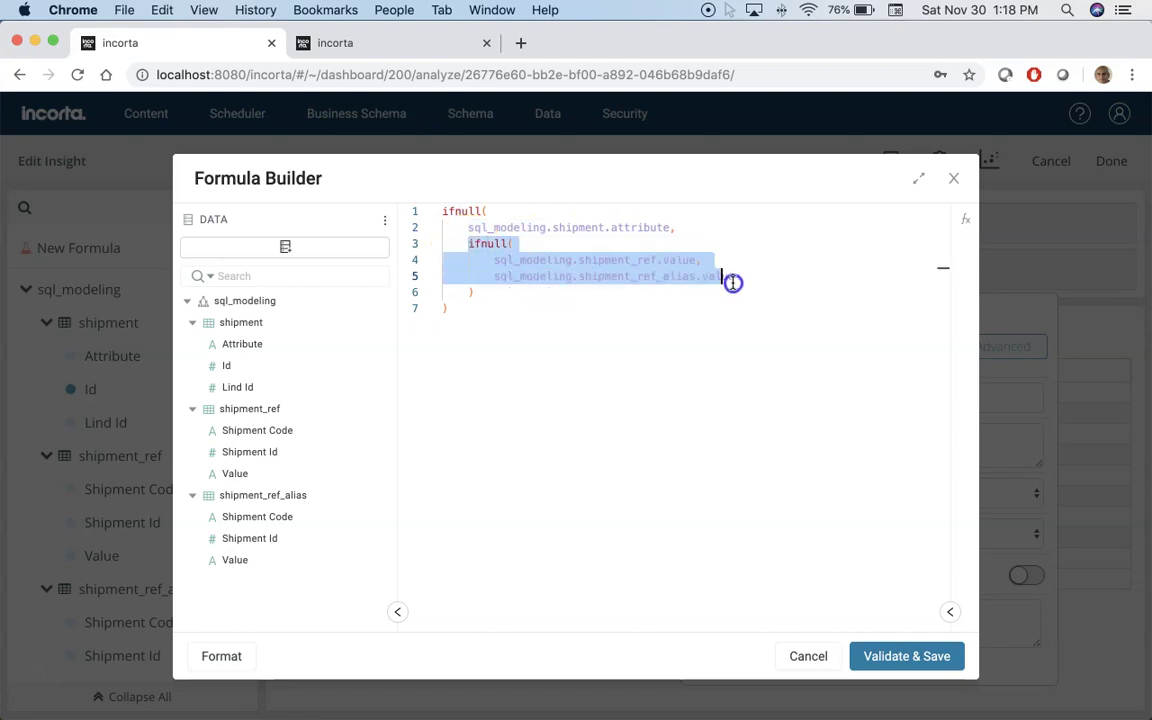
left_click(600, 355)
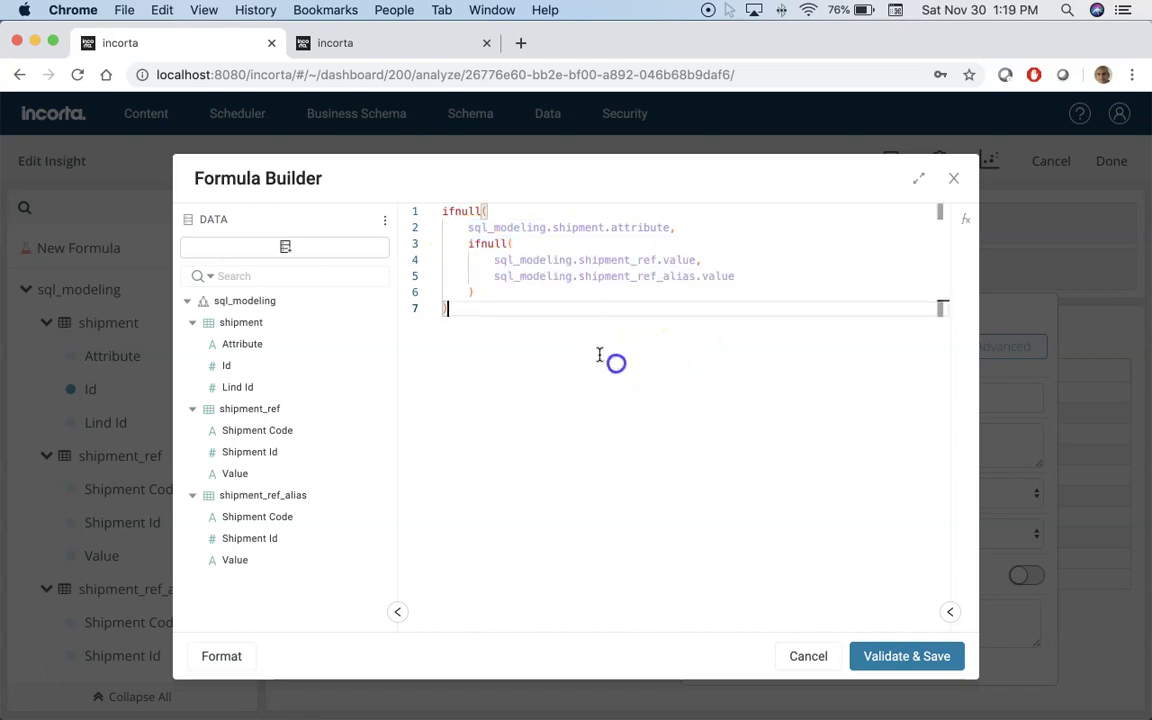
left_click_drag(492, 263, 707, 257)
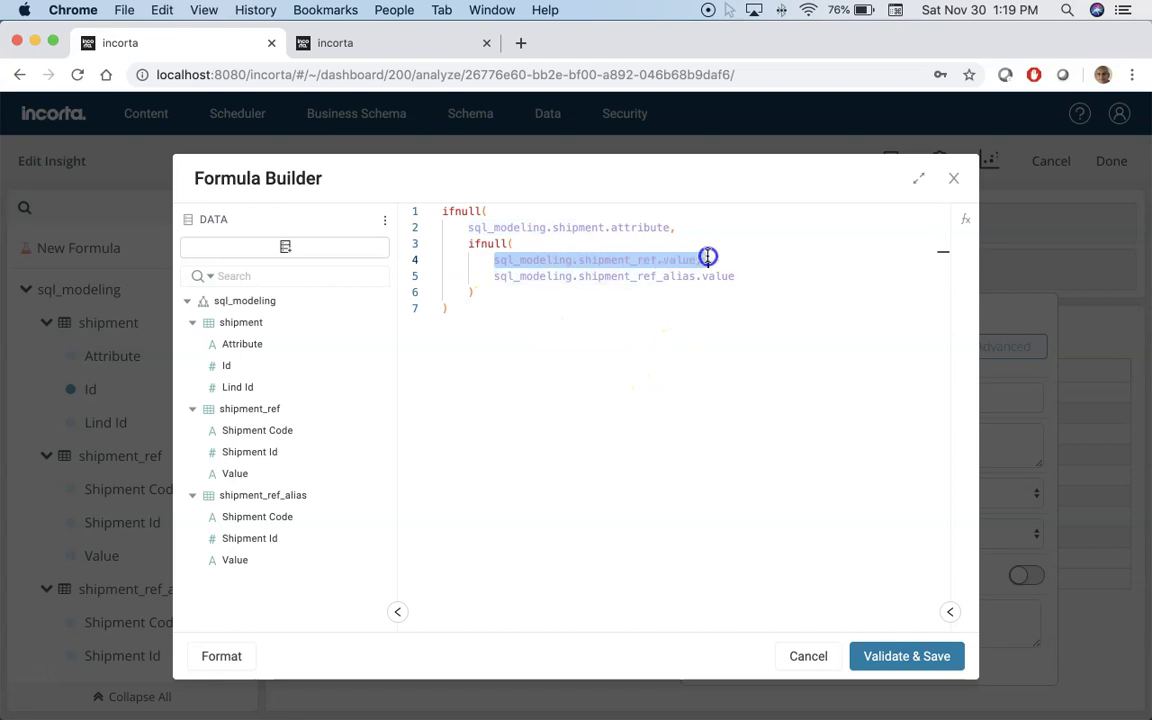
double_click(606, 275)
Step: Validate and save the formula, name the column 'attribute', and return to the dashboard
left_click(946, 656)
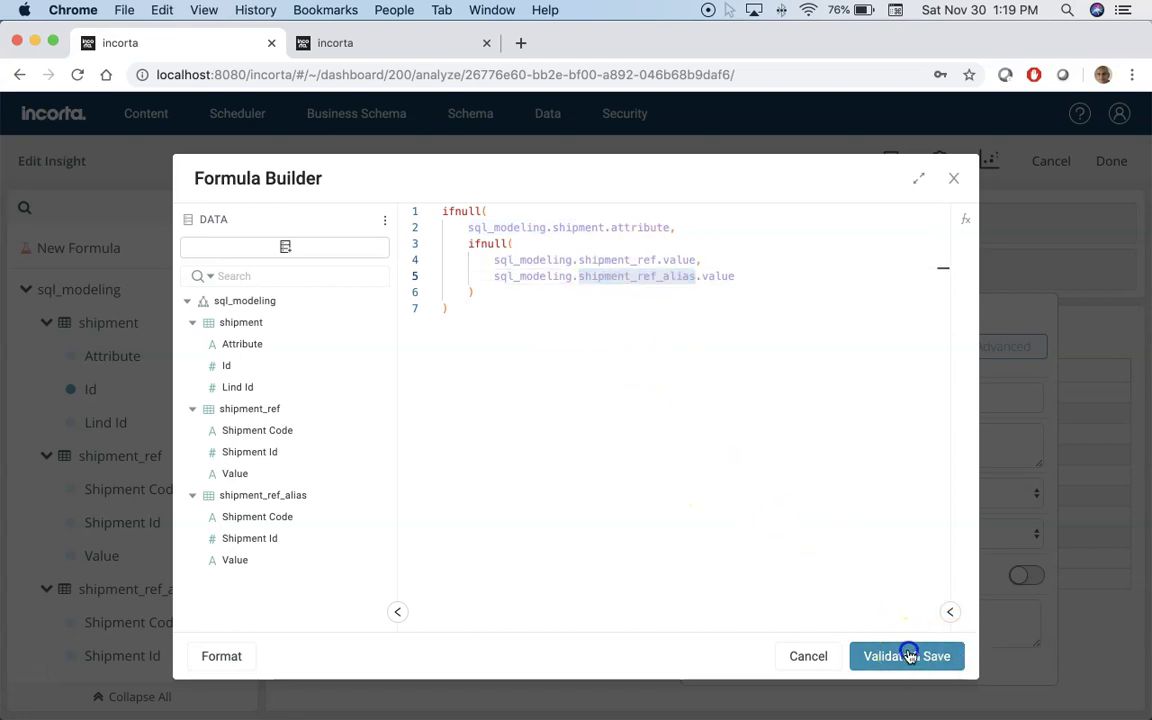
left_click(860, 396)
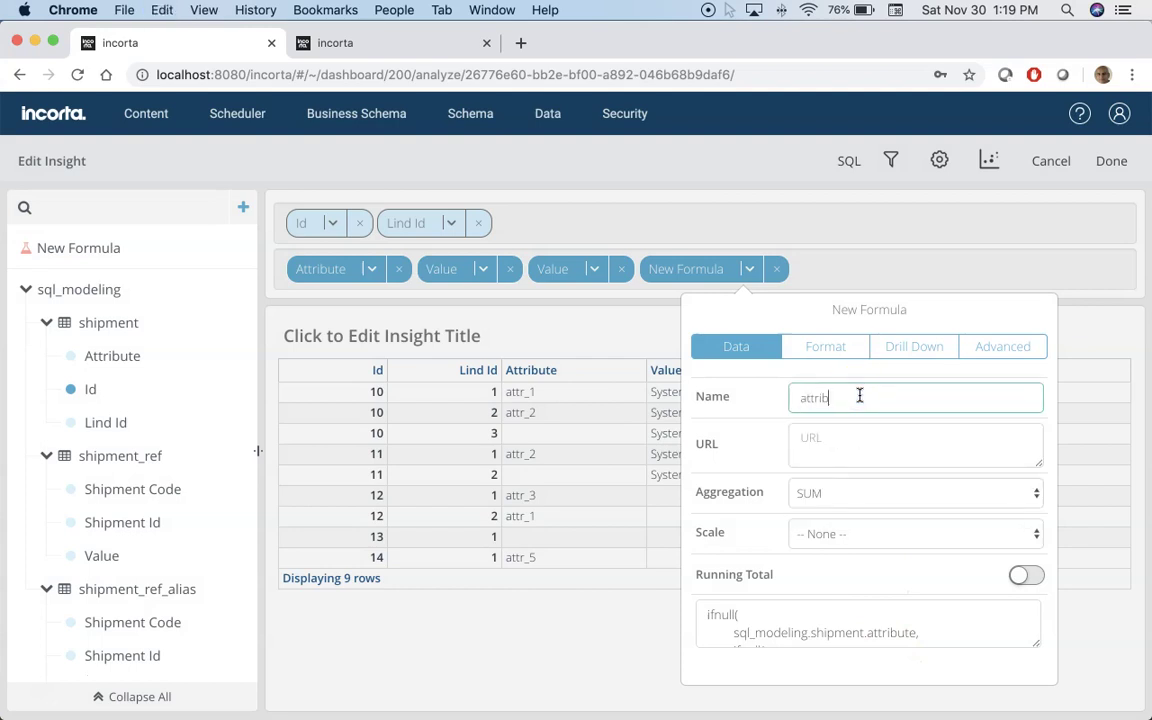
left_click(895, 256)
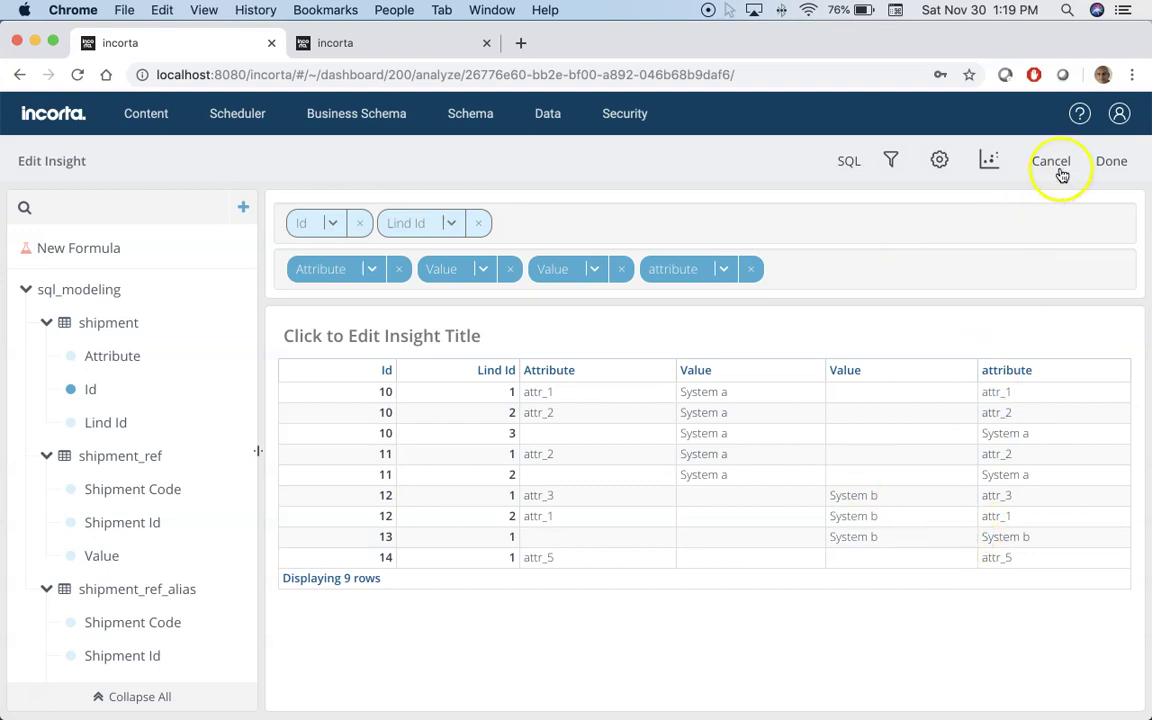
left_click(1110, 161)
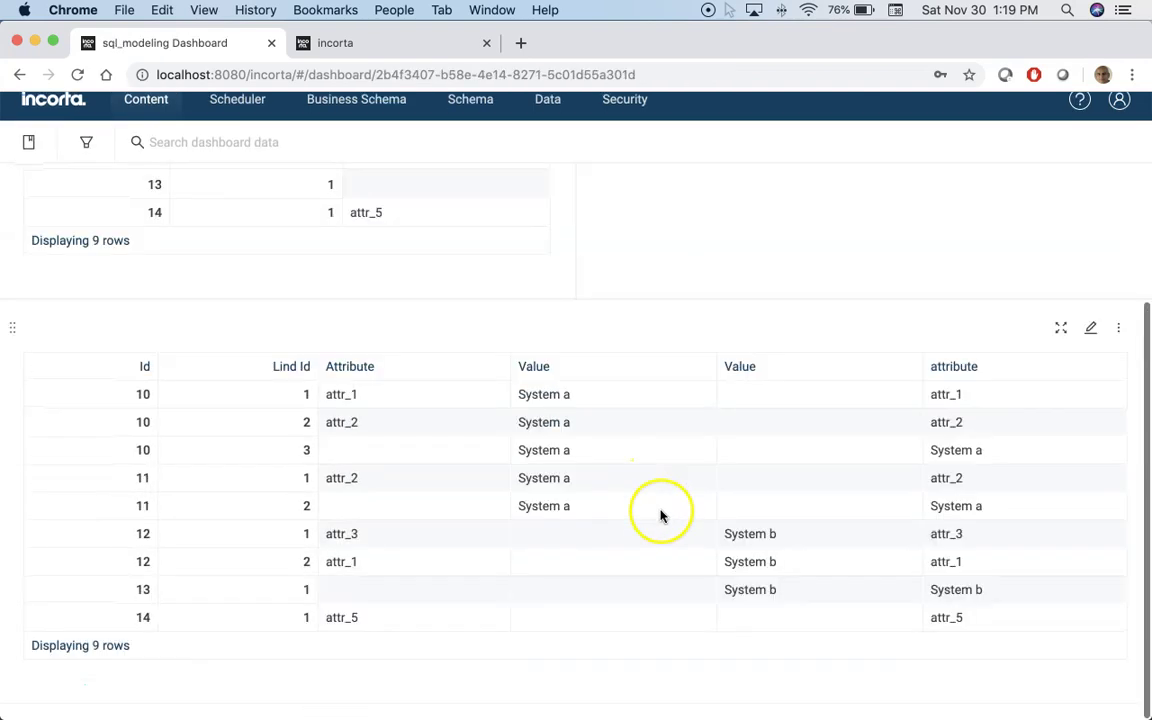
Step: Select the entire shipment.sql query in Atom and search Spotlight for PSequel
key("super+Tab")
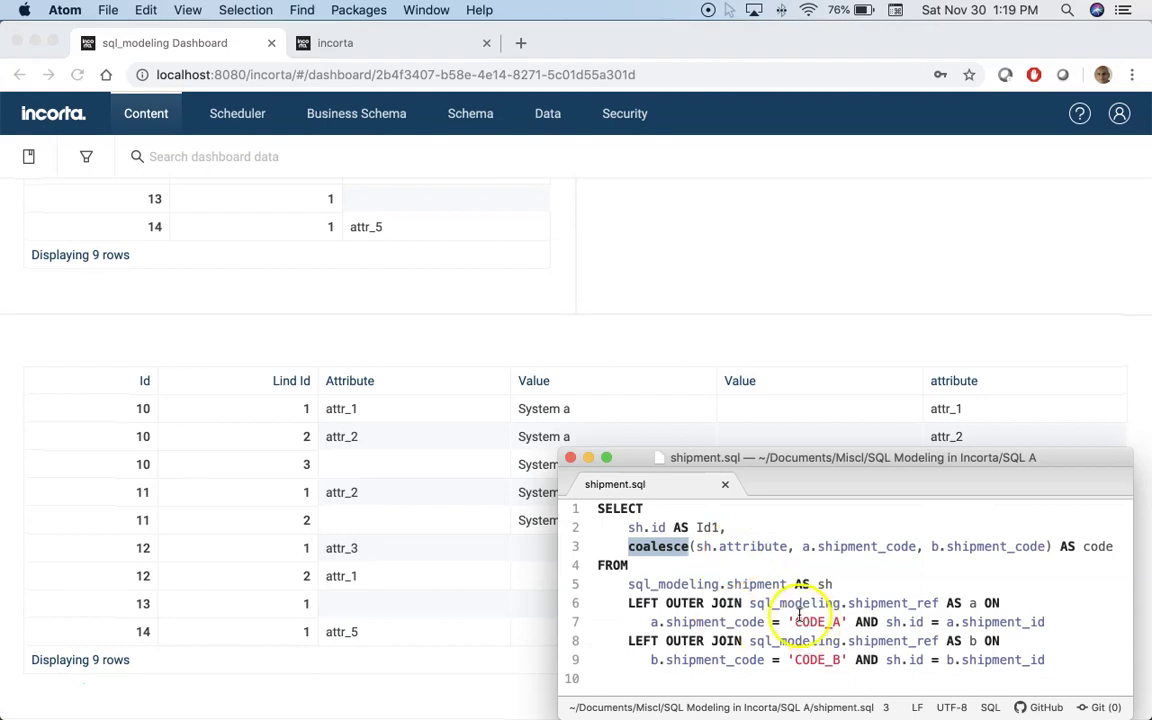
left_click(757, 573)
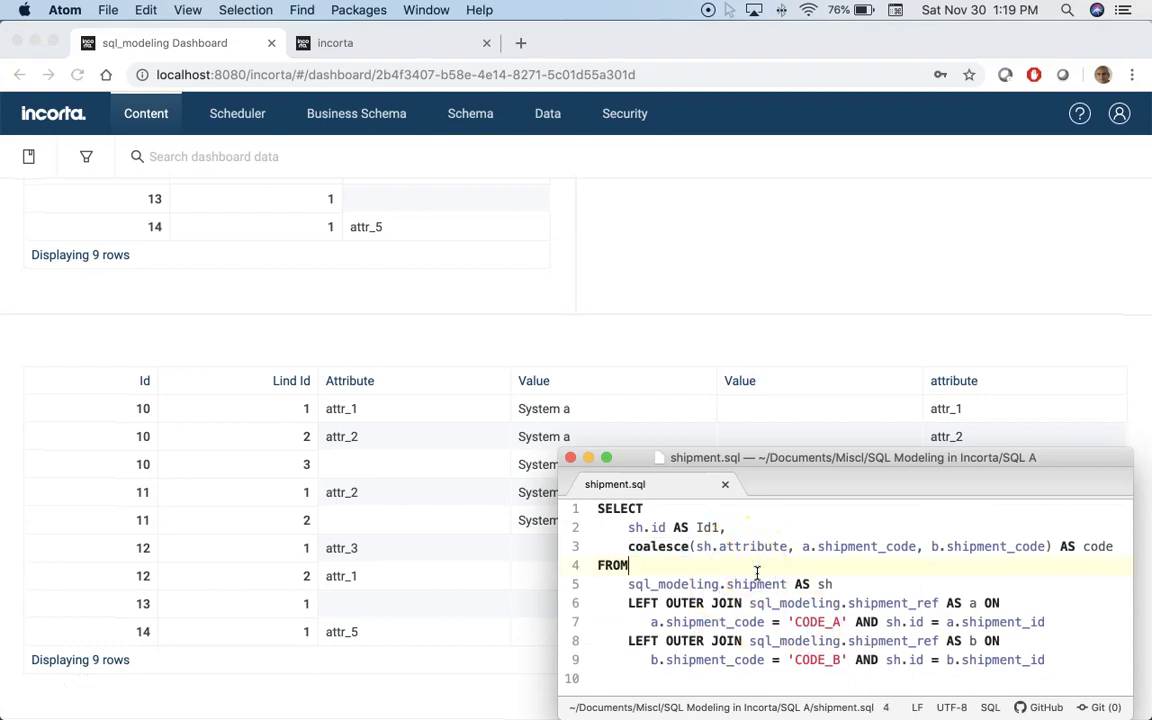
key("super+Tab")
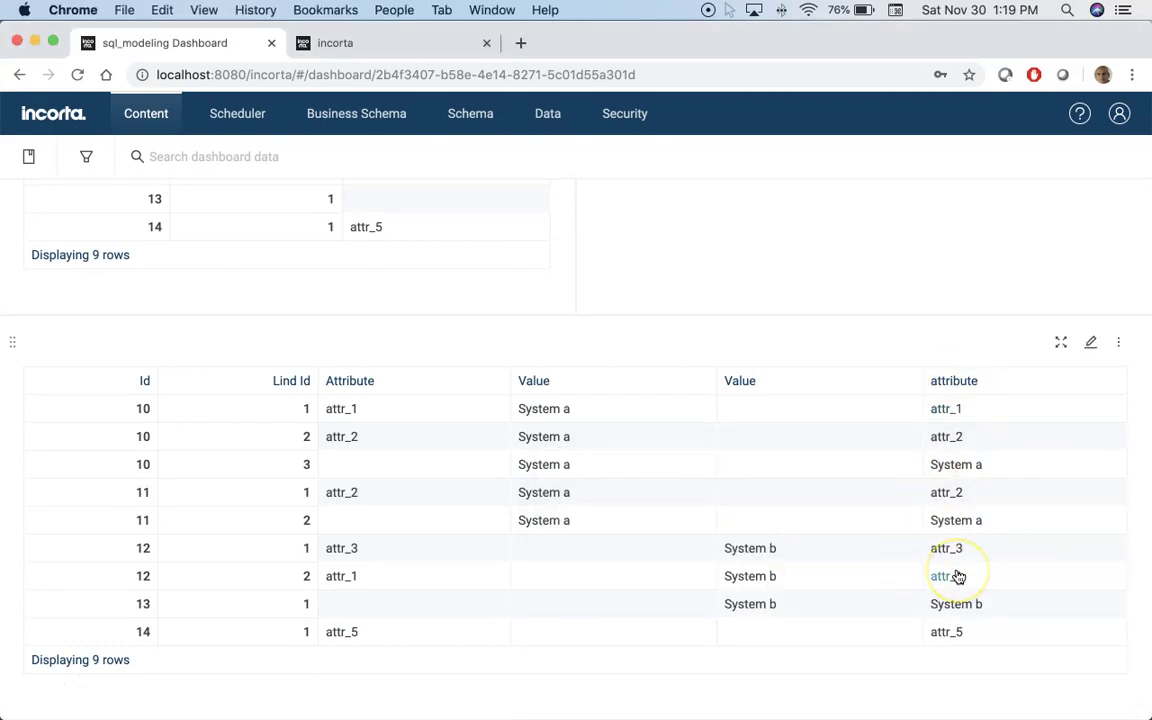
key("super+Tab")
key("super+a")
key("super+c")
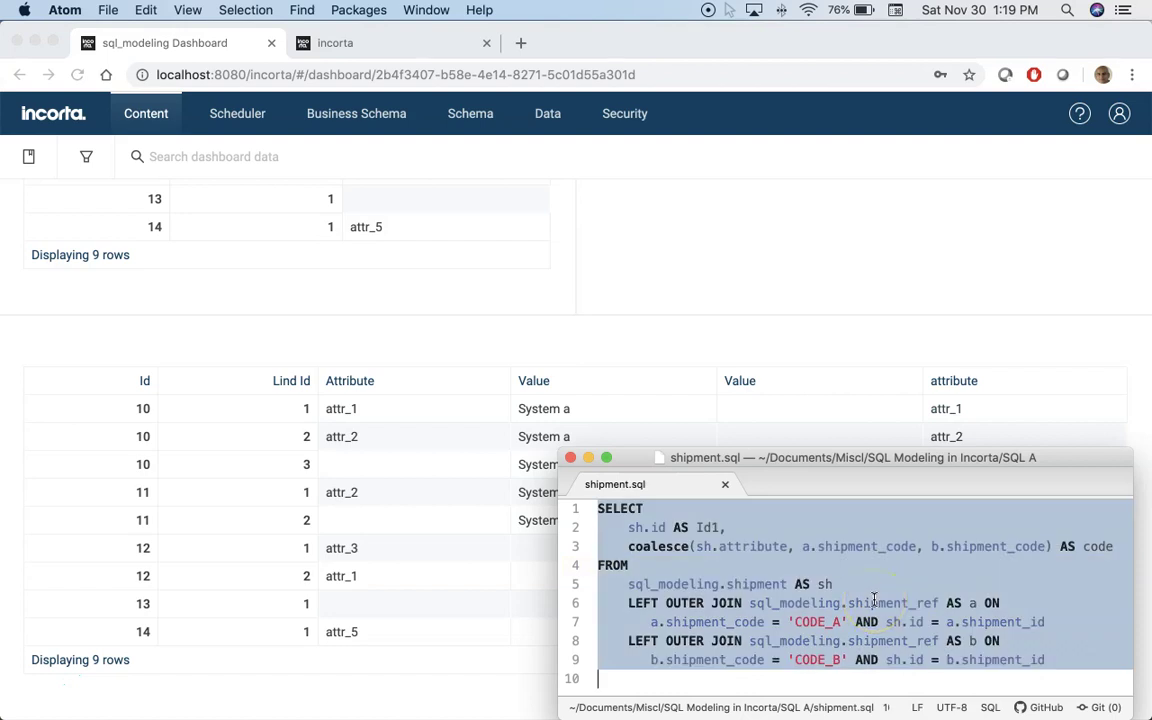
key("super+space")
type("pse")
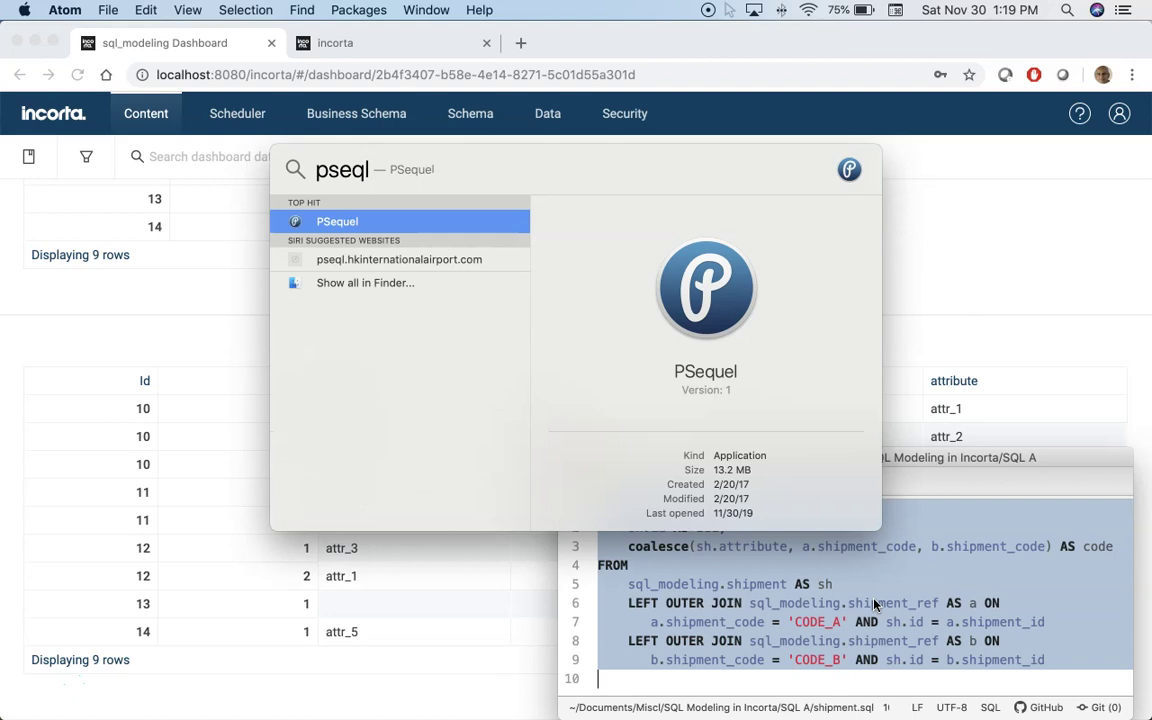
Step: Launch PSequel, connect to Local-5442, and run the pasted shipment coalesce query
key("Return")
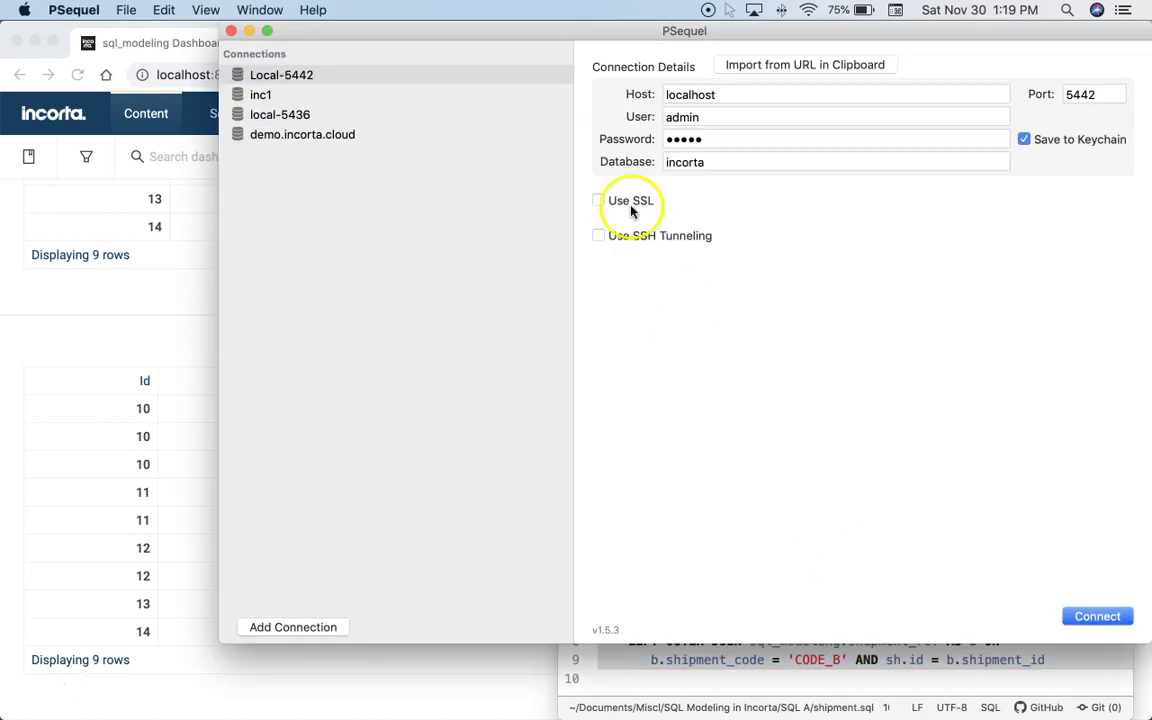
left_click(1089, 615)
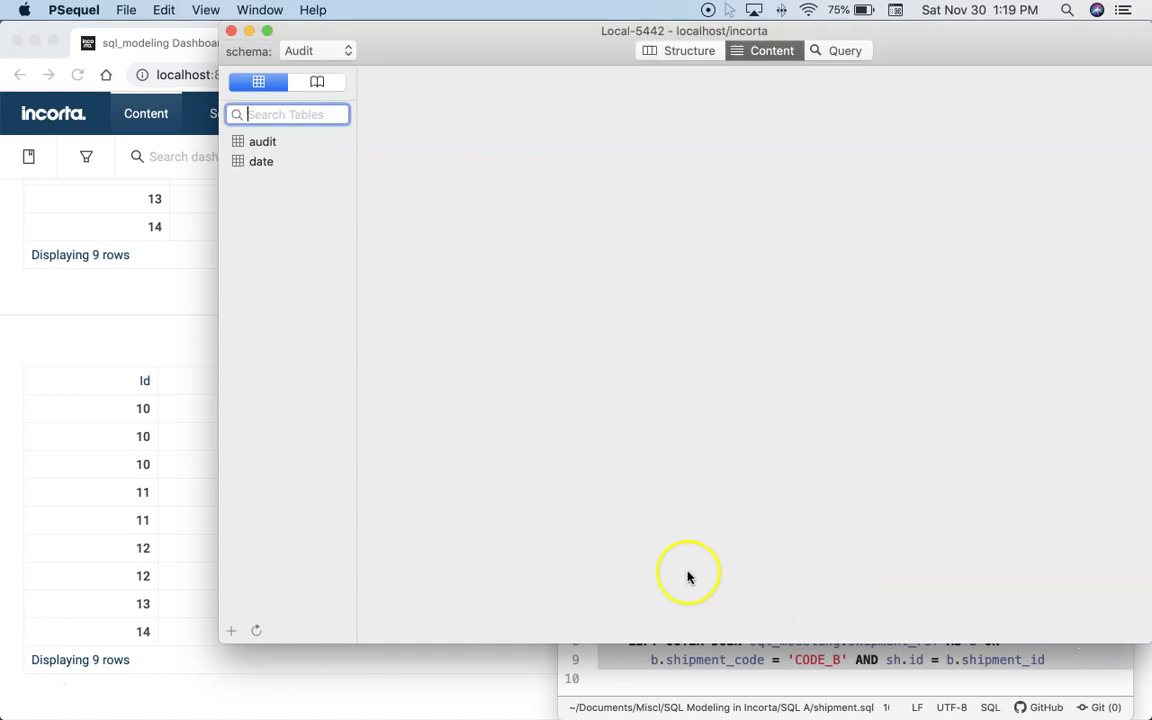
left_click(833, 62)
left_click_drag(828, 239, 240, 55)
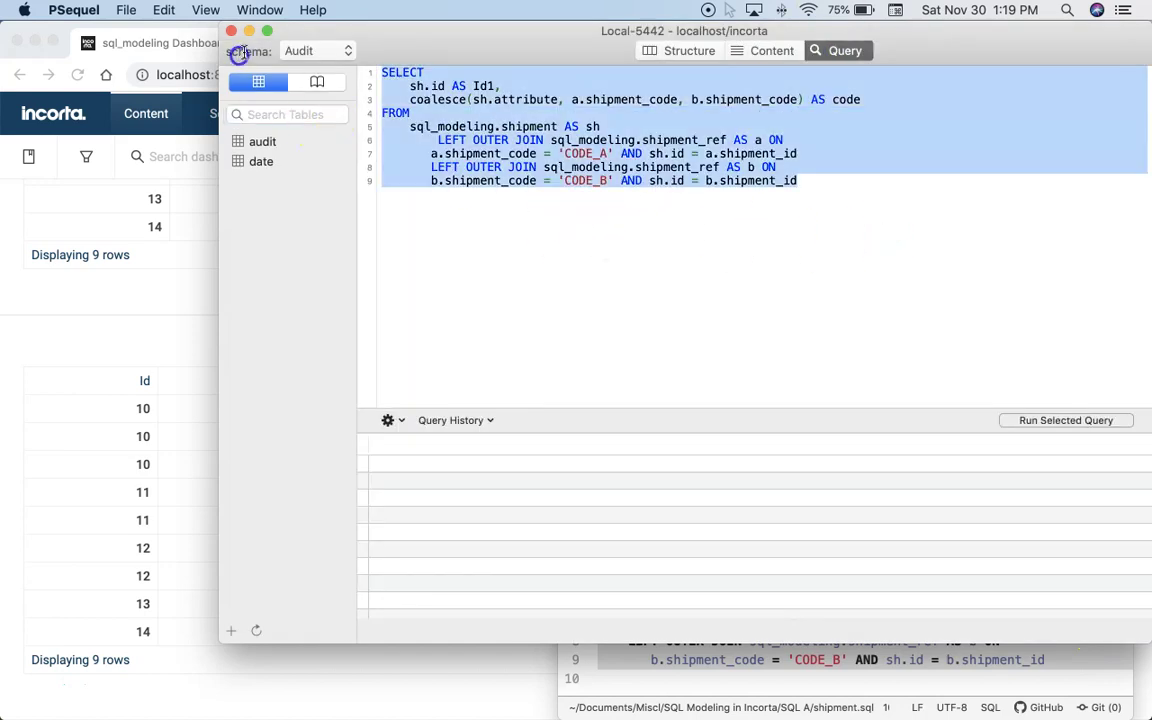
key("BackSpace")
key("super+v")
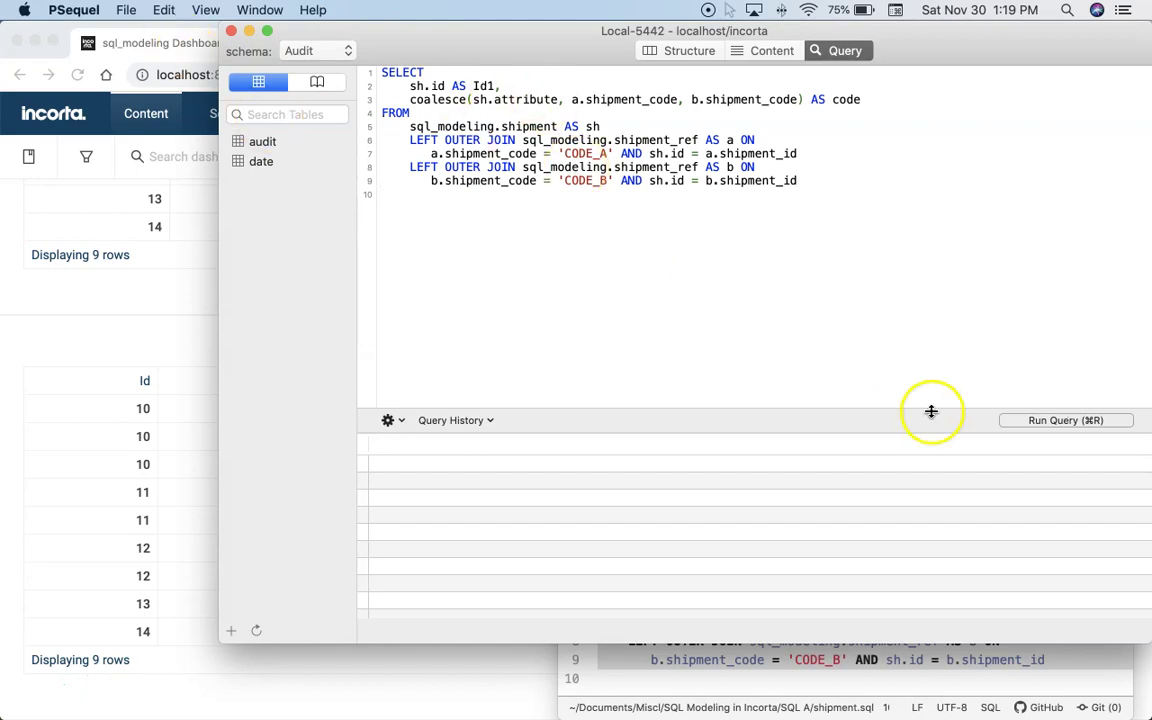
left_click(1050, 425)
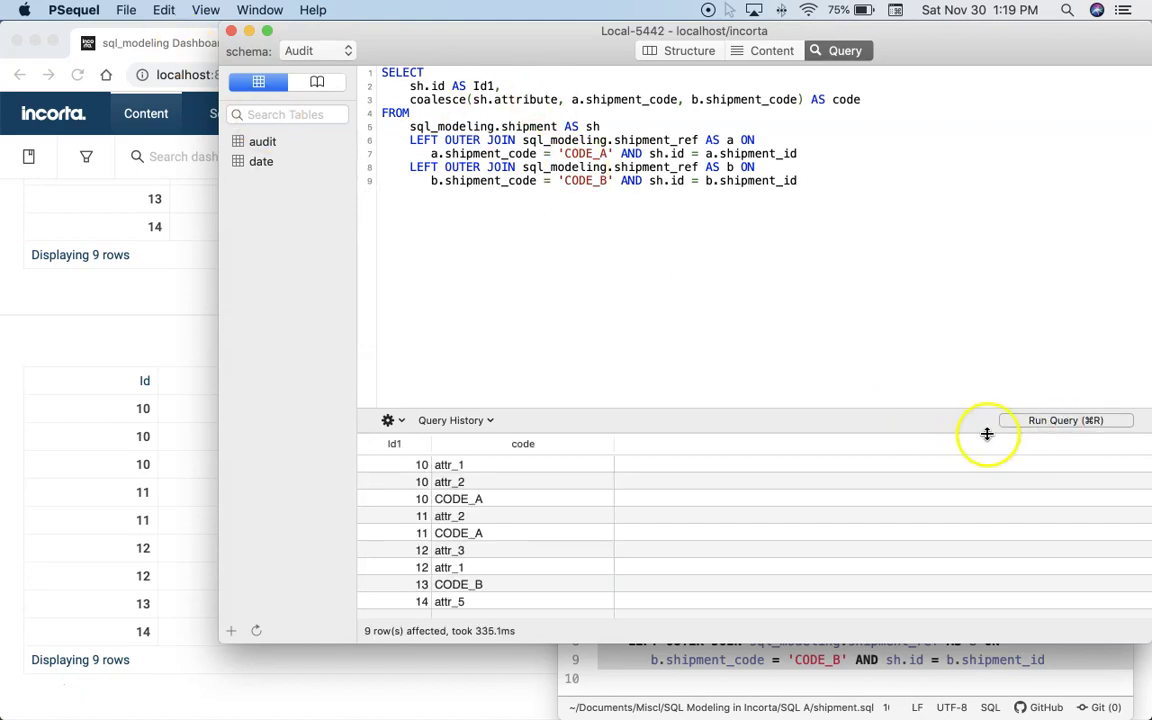
Step: Resize and reposition the PSequel window to compare its results with the dashboard table
left_click_drag(590, 410, 588, 308)
left_click_drag(437, 41, 329, 113)
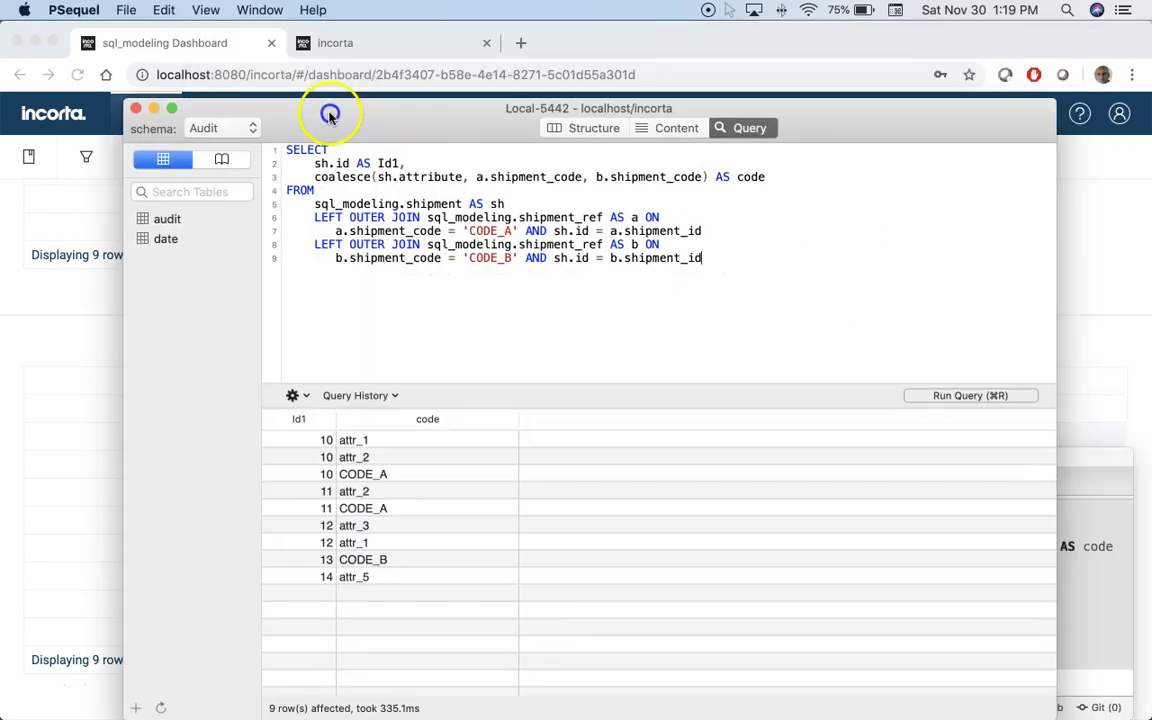
left_click(1072, 262)
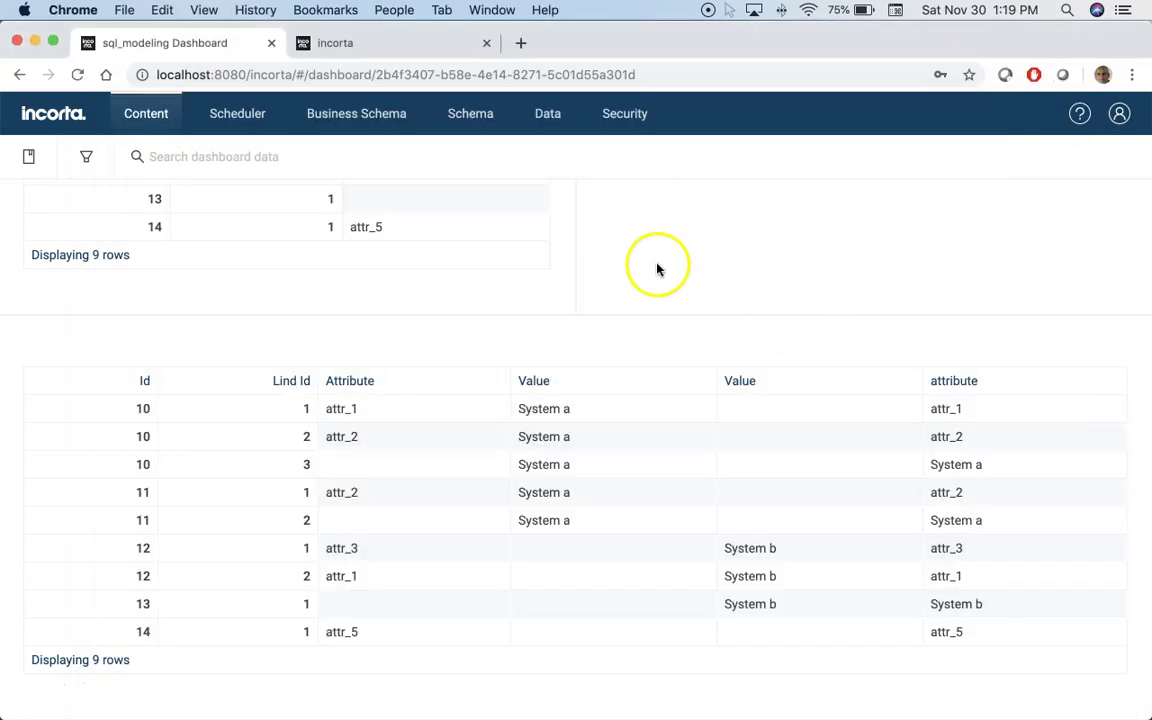
key("super+Tab")
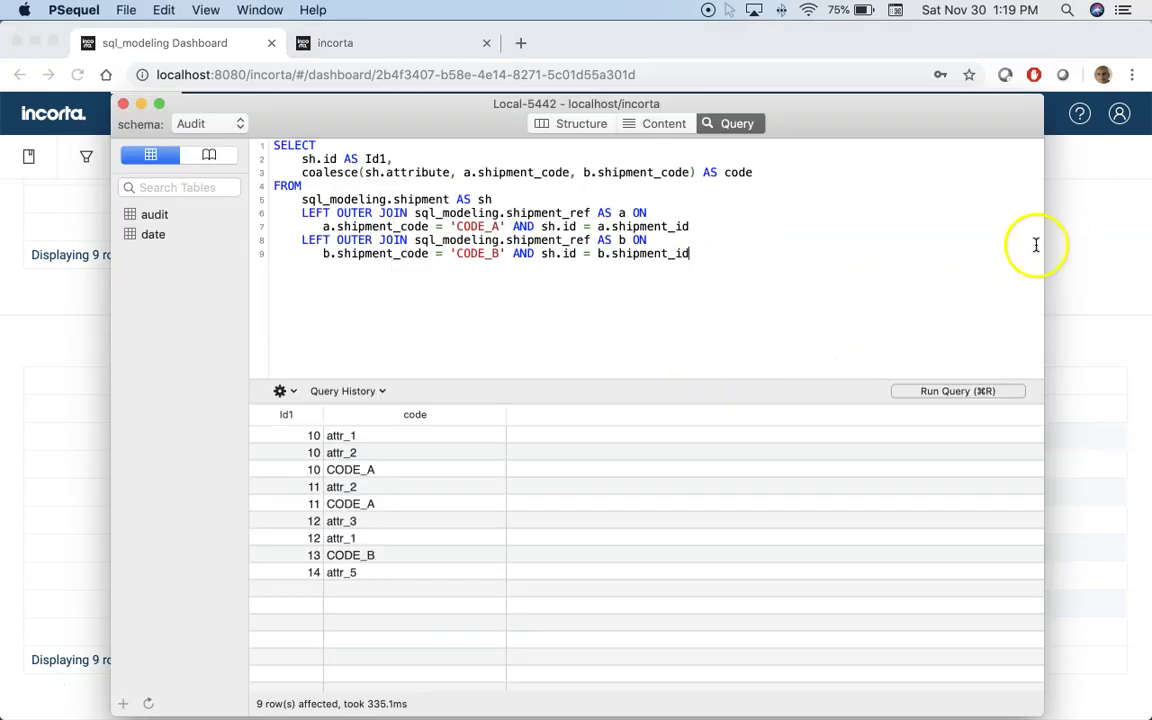
left_click_drag(1043, 242, 476, 336)
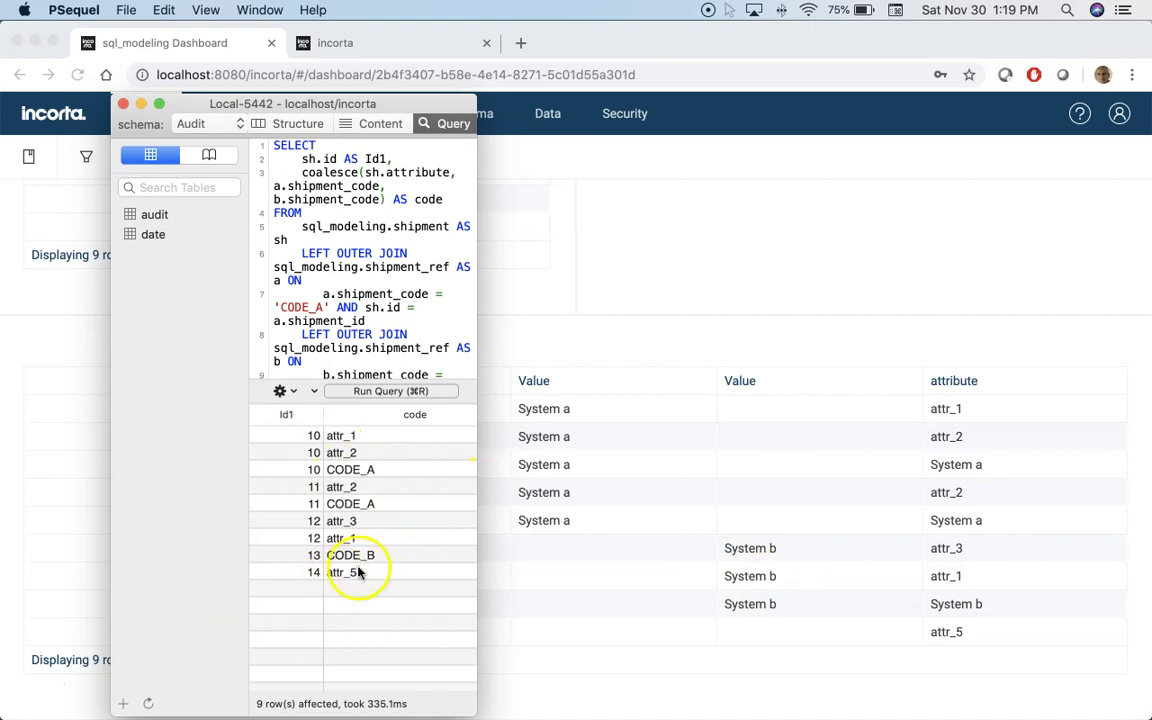
scroll(340, 515, "right", 1)
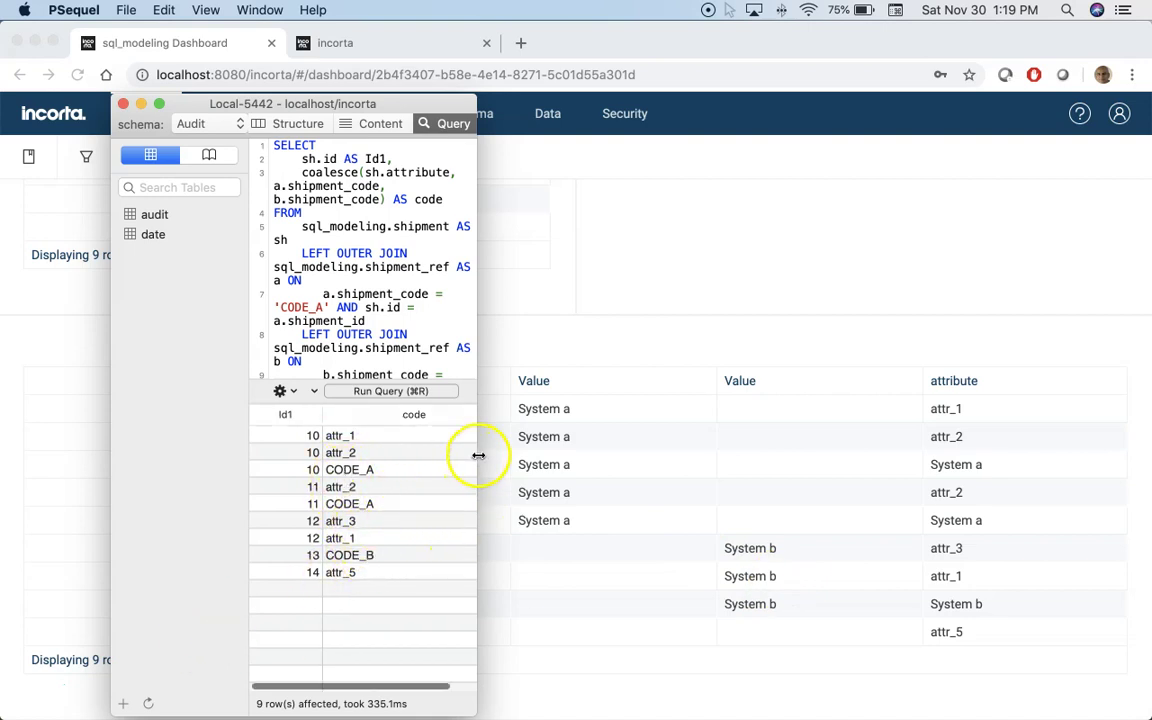
left_click_drag(479, 455, 951, 428)
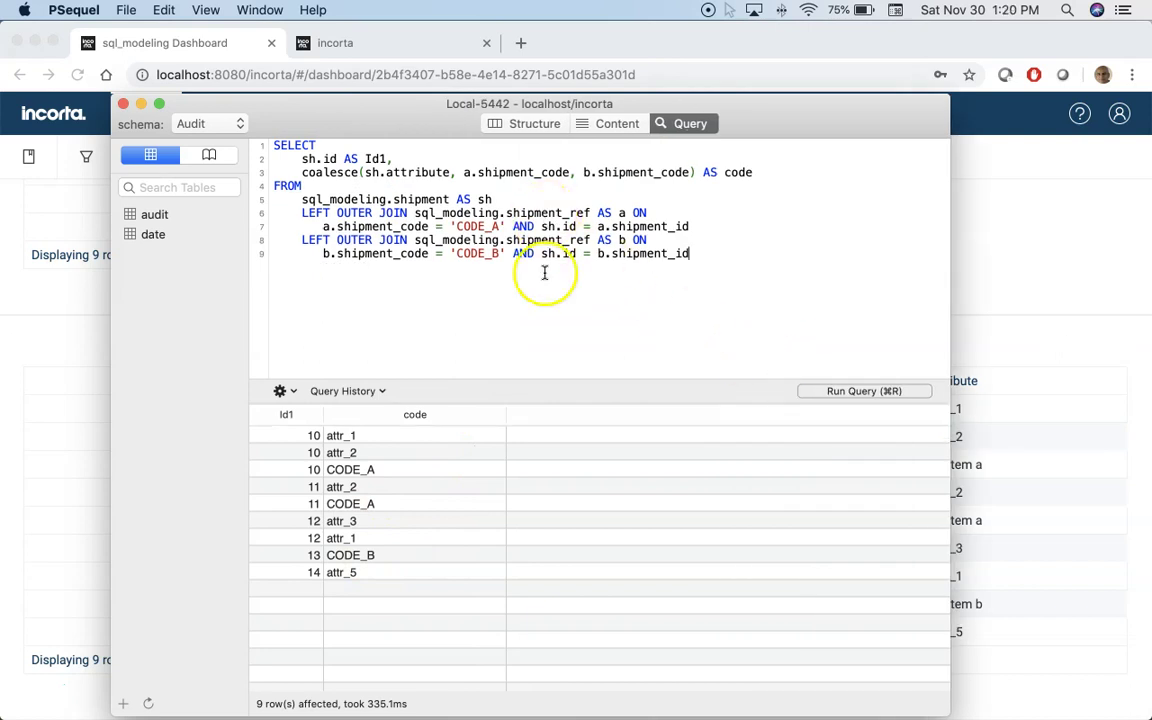
Step: Bring Atom's shipment.sql to the front and clear the full-file selection
left_click(990, 210)
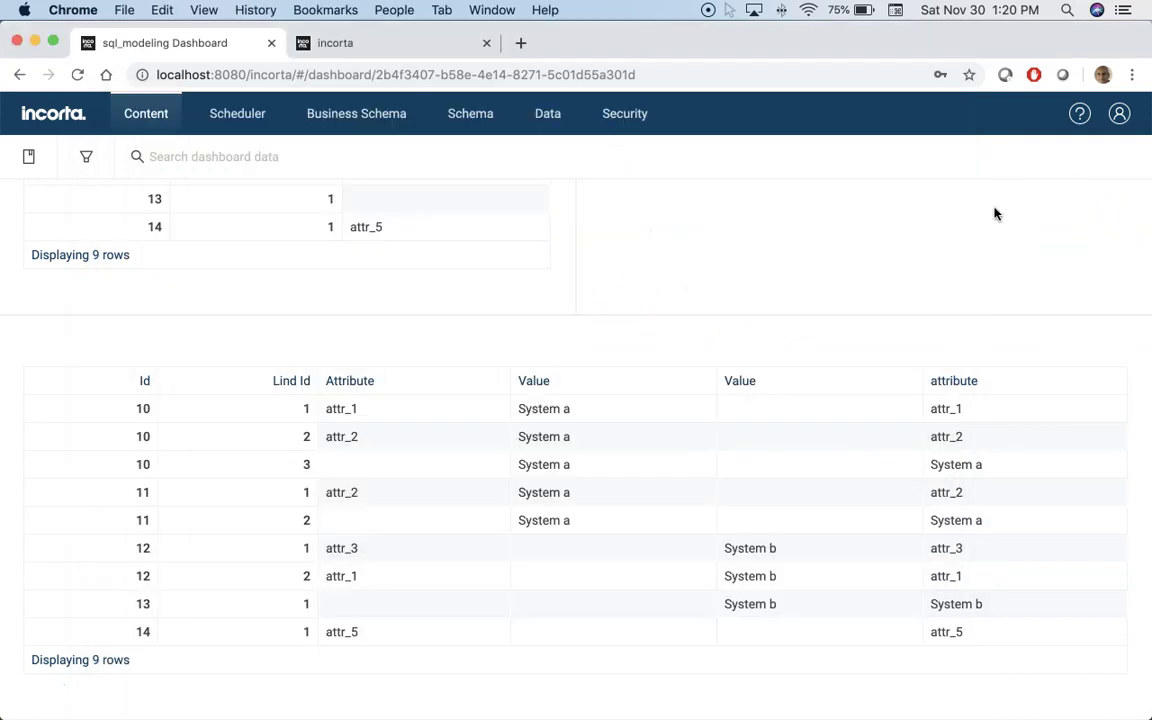
key("super+Tab")
key("super+Tab")
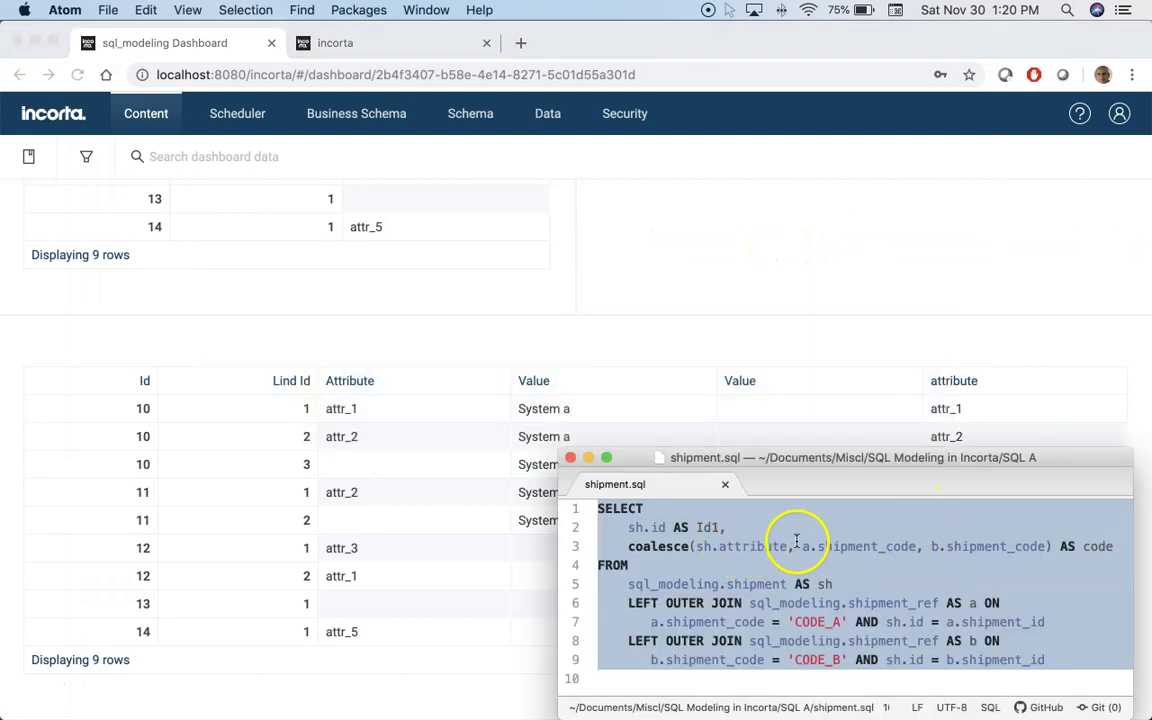
left_click(822, 528)
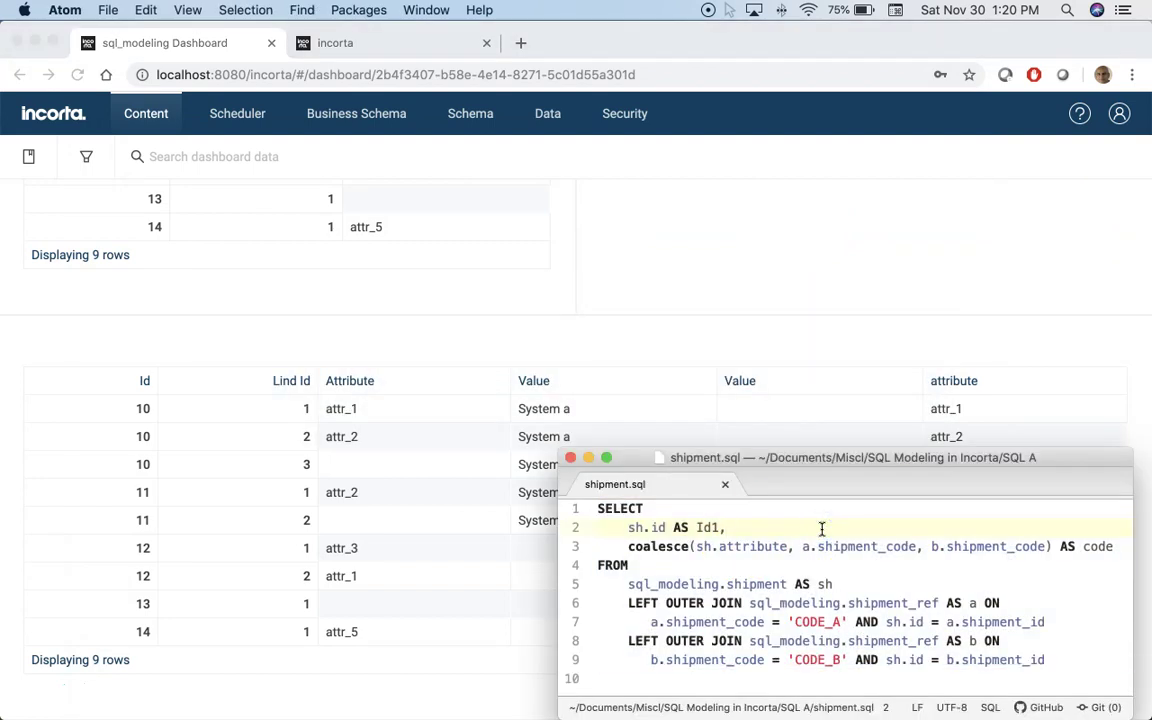